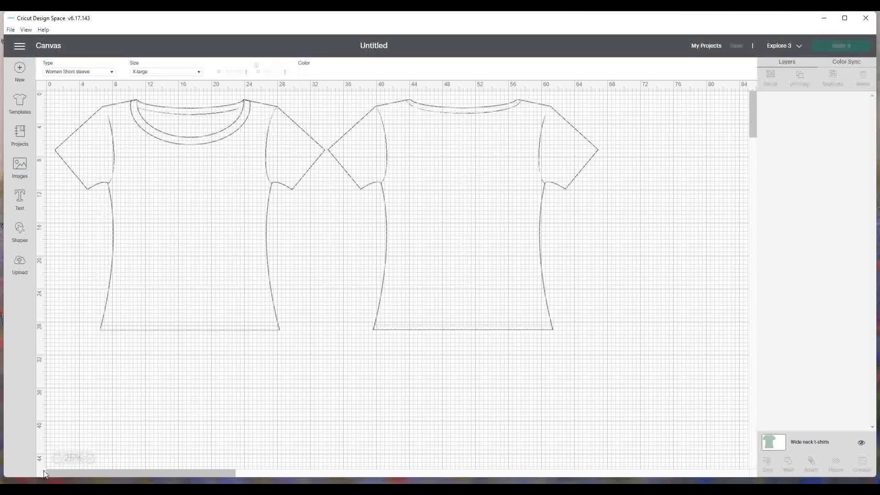
Step: Try to add the text FOLLOW over the front of the shirt template
{"action": "left_click", "coordinate": [92, 459]}
{"action": "left_click", "coordinate": [92, 458]}
{"action": "scroll", "coordinate": [206, 383], "scroll_direction": "up", "scroll_amount": 10}
{"action": "left_click_drag", "start_coordinate": [166, 478], "coordinate": [95, 474]}
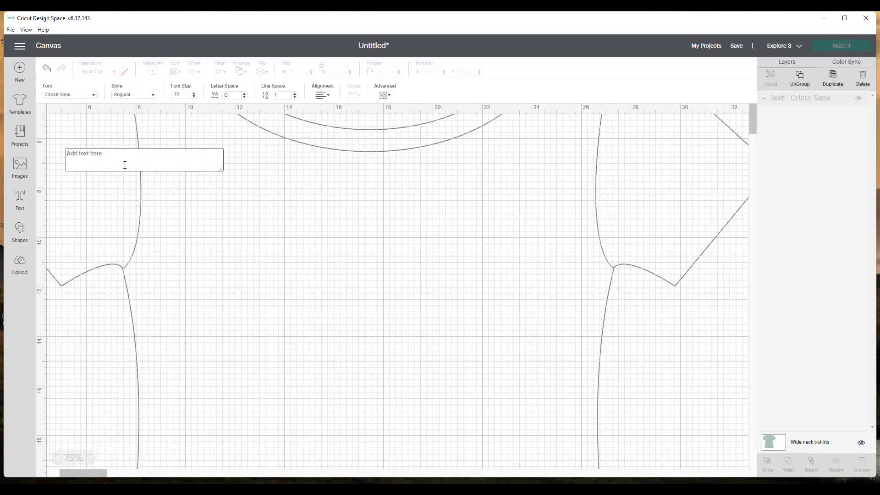
{"action": "type", "text": "FOLLOW"}
{"action": "left_click", "coordinate": [62, 241]}
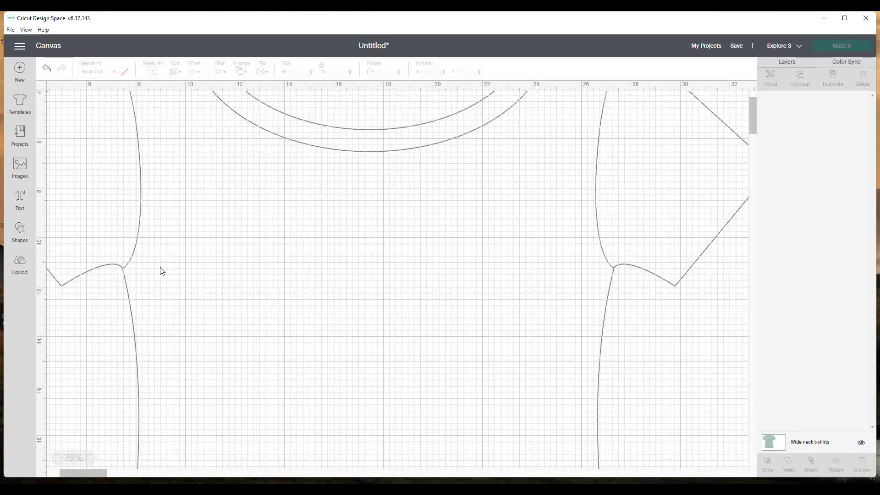
{"action": "scroll", "coordinate": [161, 269], "scroll_direction": "up", "scroll_amount": 4}
{"action": "left_click", "coordinate": [19, 197]}
{"action": "type", "text": "FOLLOW"}
{"action": "key", "text": "Return"}
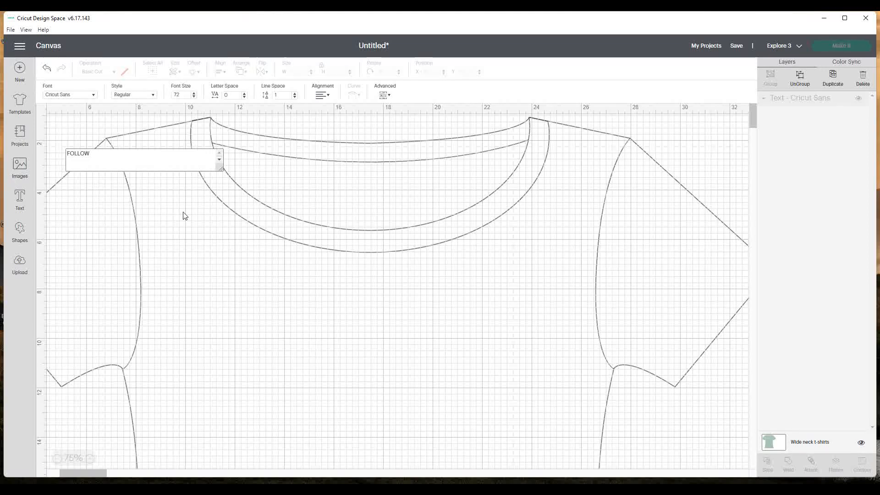
{"action": "left_click", "coordinate": [242, 247]}
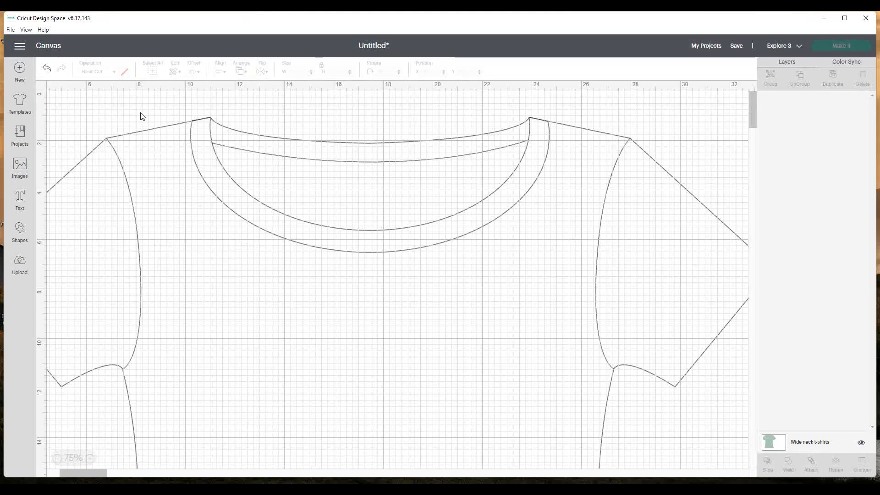
Step: Add the text FOLLOW in capitals and place it on the shirt's front, below the neckline
{"action": "left_click", "coordinate": [21, 199]}
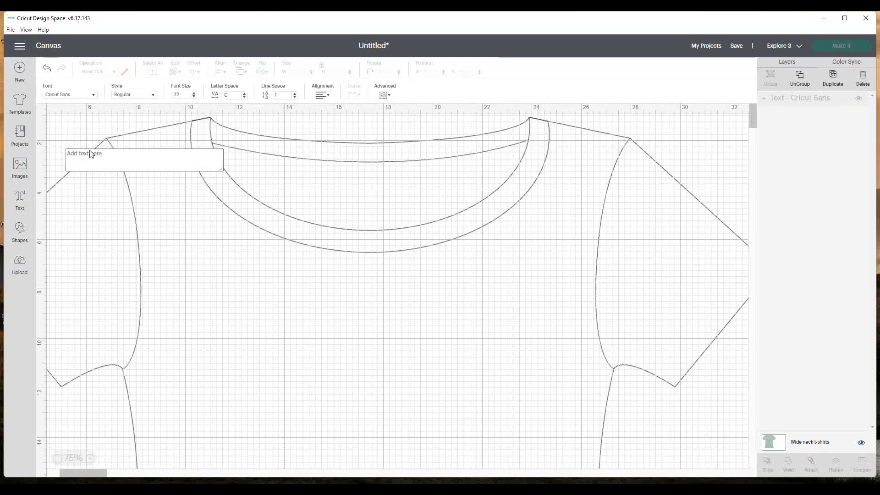
{"action": "type", "text": "F"}
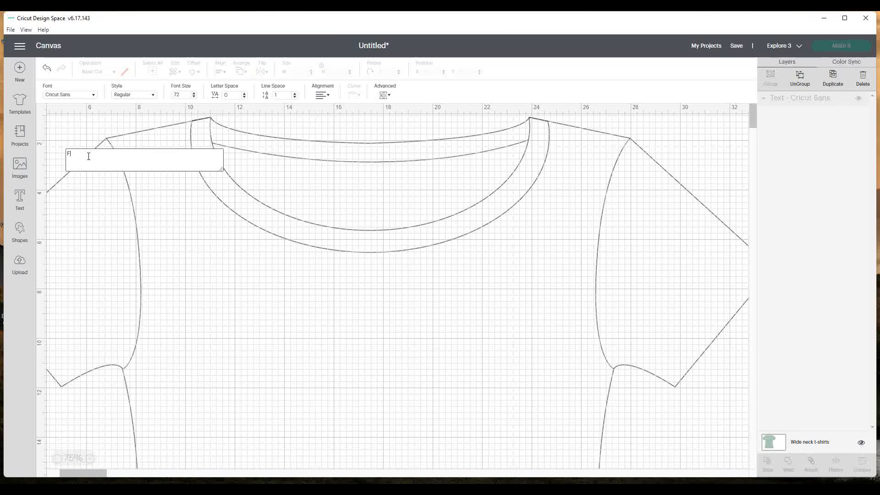
{"action": "type", "text": "ollw"}
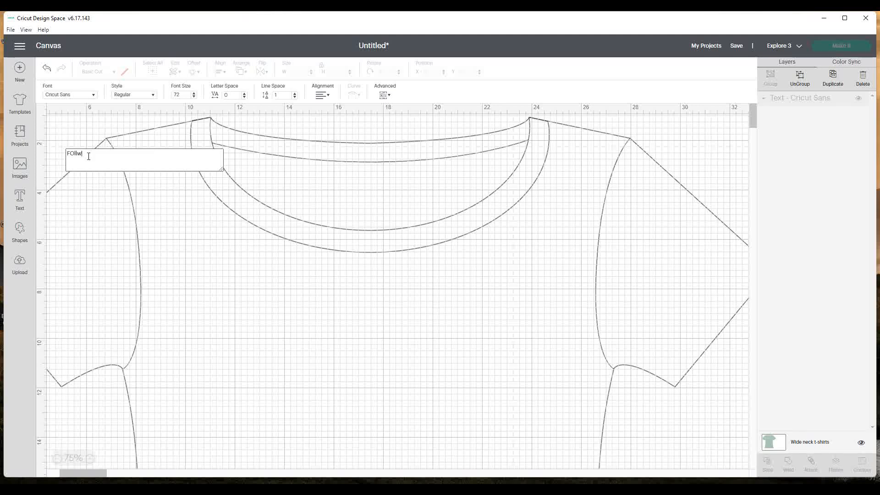
{"action": "type", "text": "ow"}
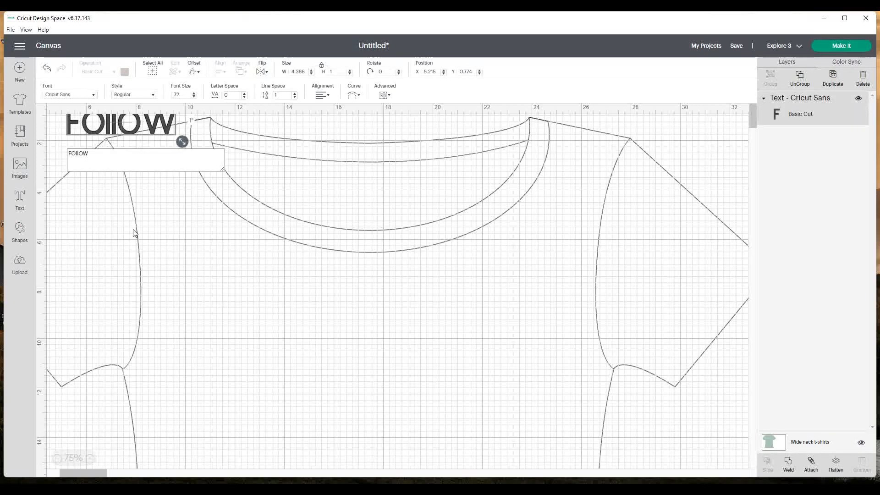
{"action": "key", "text": "BackSpace"}
{"action": "key", "text": "BackSpace"}
{"action": "key", "text": "BackSpace"}
{"action": "key", "text": "BackSpace"}
{"action": "type", "text": "LLOW"}
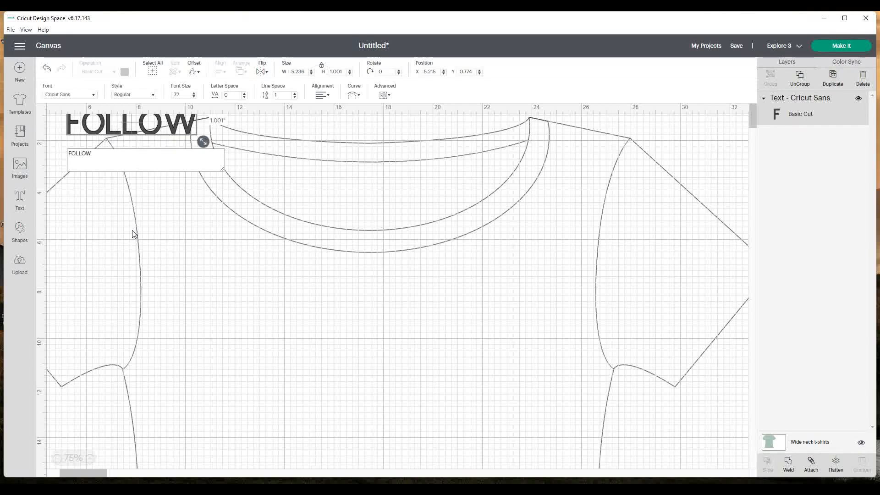
{"action": "left_click", "coordinate": [49, 159]}
{"action": "left_click_drag", "start_coordinate": [116, 148], "coordinate": [307, 326]}
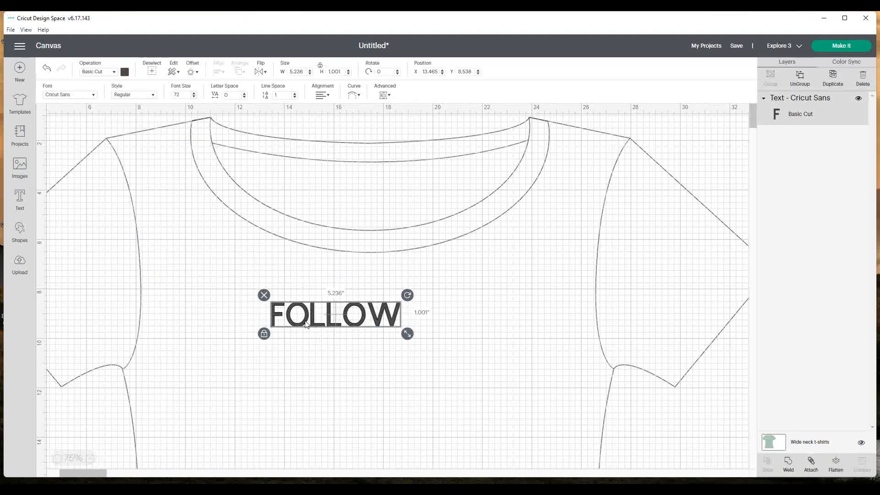
Step: Add the text "your" as a separate object and place it centred beneath FOLLOW
{"action": "left_click", "coordinate": [19, 202]}
{"action": "type", "text": "your"}
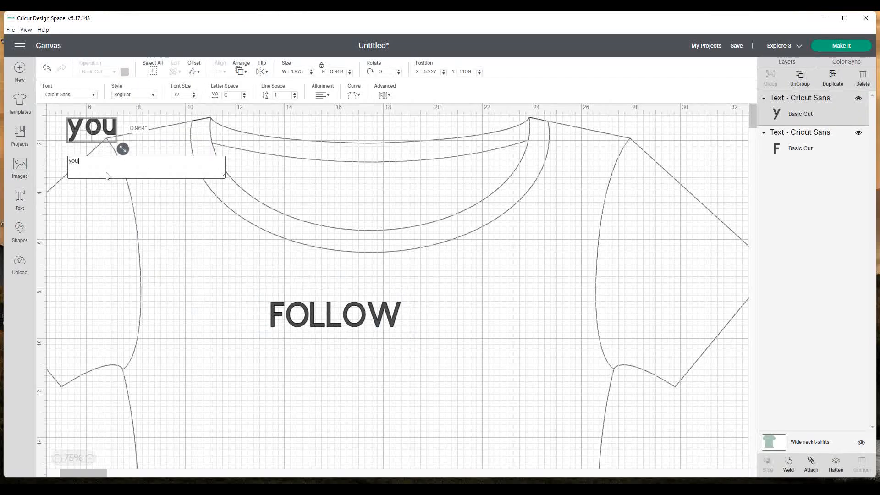
{"action": "left_click", "coordinate": [220, 247]}
{"action": "left_click_drag", "start_coordinate": [96, 129], "coordinate": [337, 357]}
Step: Add the text ARROW as a third object and place it beneath "your"
{"action": "left_click", "coordinate": [19, 201]}
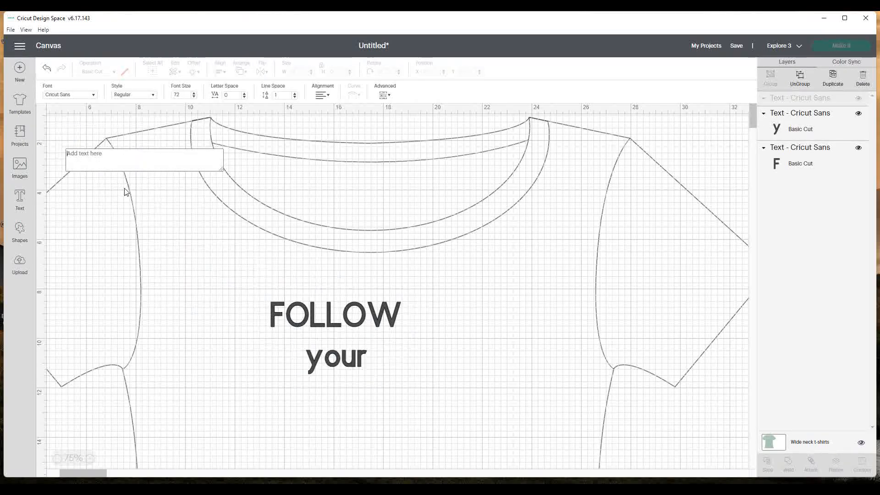
{"action": "type", "text": "ARROW"}
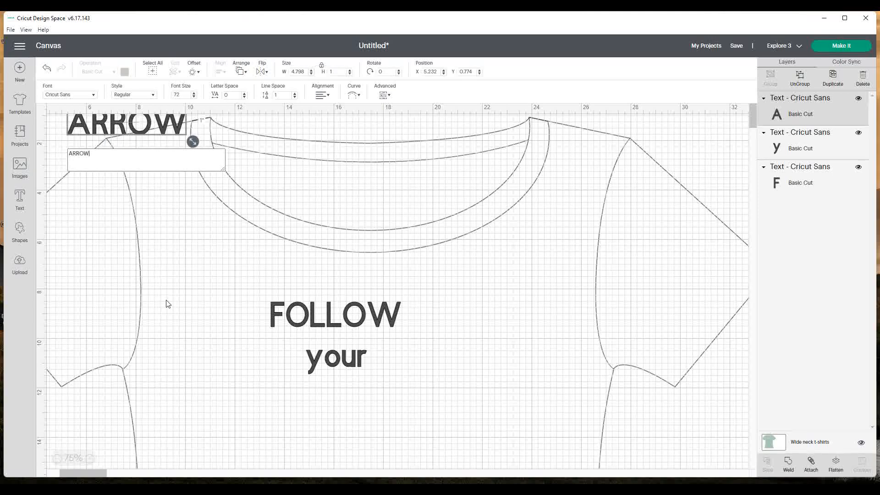
{"action": "left_click", "coordinate": [168, 304]}
{"action": "left_click_drag", "start_coordinate": [158, 115], "coordinate": [370, 393]}
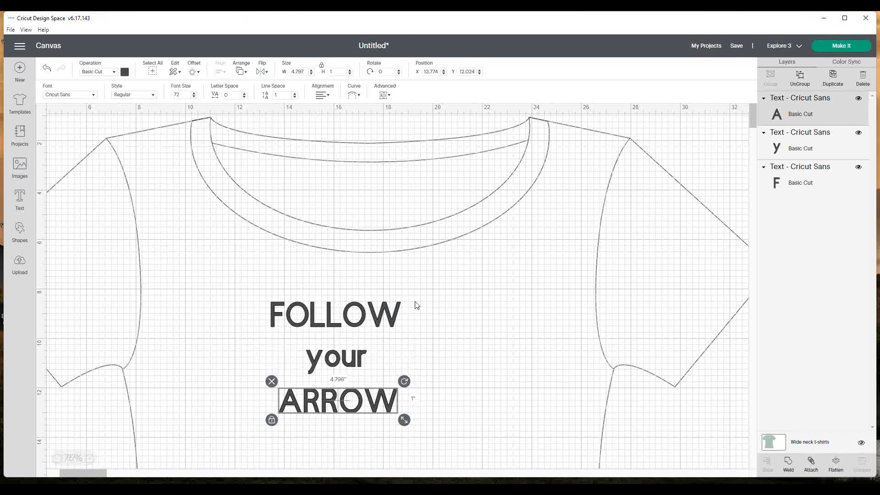
Step: Change the font of FOLLOW to A Frightful Affair and move the word back up above "your"
{"action": "left_click", "coordinate": [368, 313]}
{"action": "left_click", "coordinate": [87, 95]}
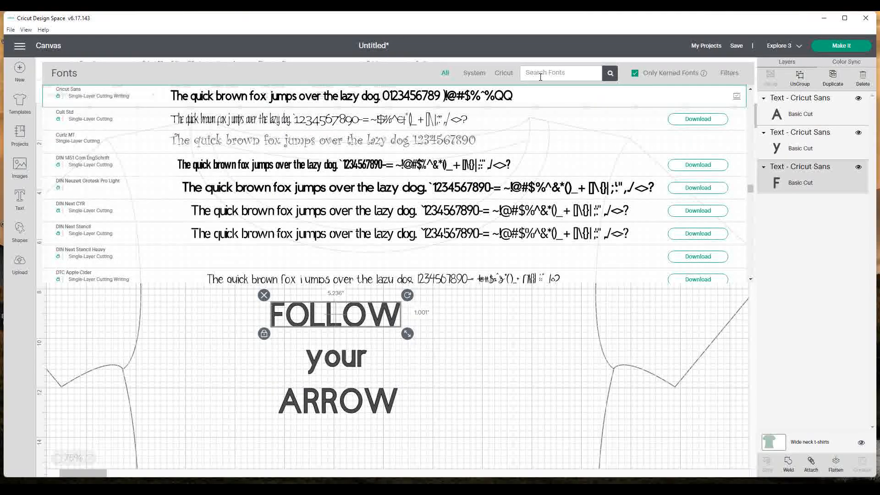
{"action": "type", "text": "fl"}
{"action": "key", "text": "Return"}
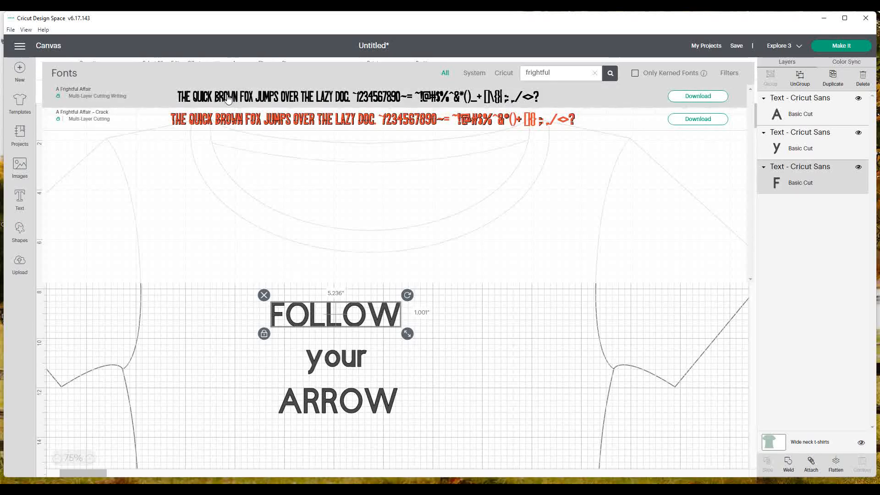
{"action": "left_click", "coordinate": [228, 98]}
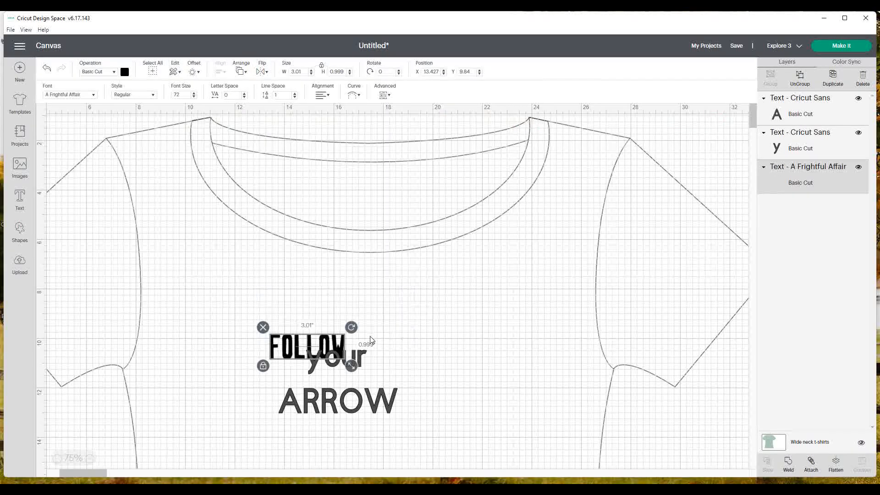
{"action": "left_click_drag", "start_coordinate": [313, 354], "coordinate": [350, 296]}
Step: Search the fonts for "sahara" and apply DTC Sahara Smooth to the word "your"
{"action": "left_click", "coordinate": [309, 363]}
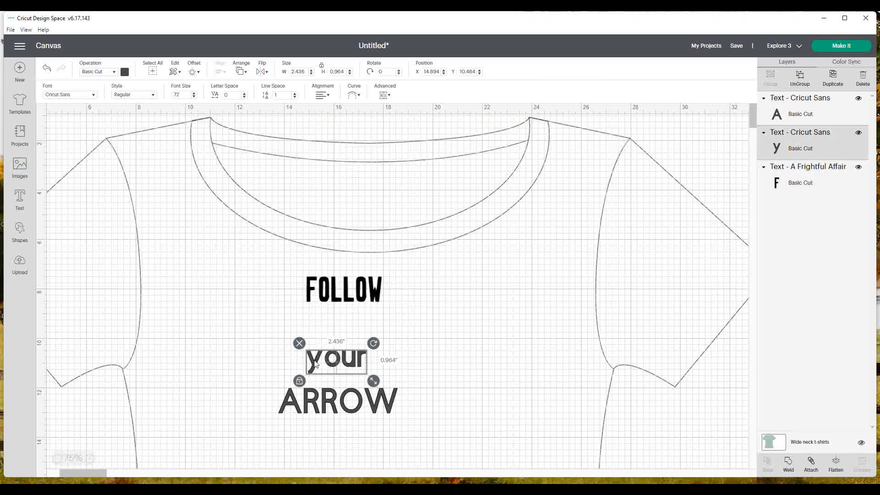
{"action": "left_click", "coordinate": [80, 95]}
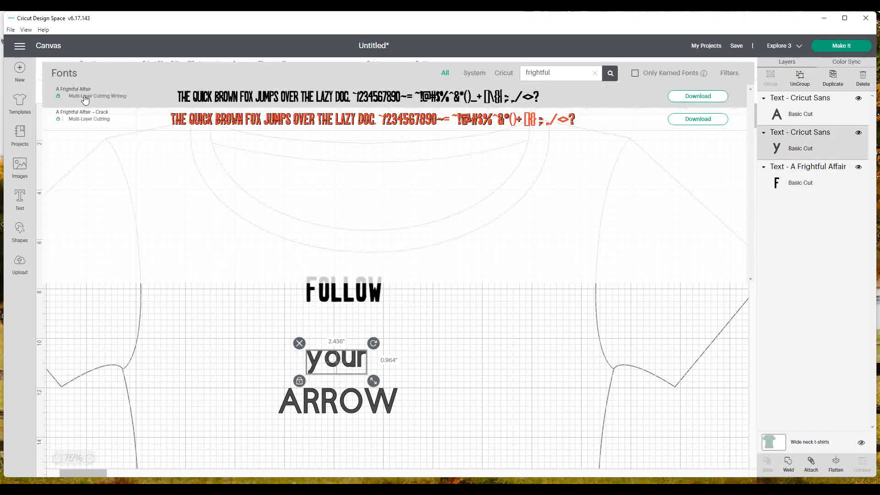
{"action": "left_click_drag", "start_coordinate": [555, 75], "coordinate": [200, 31]}
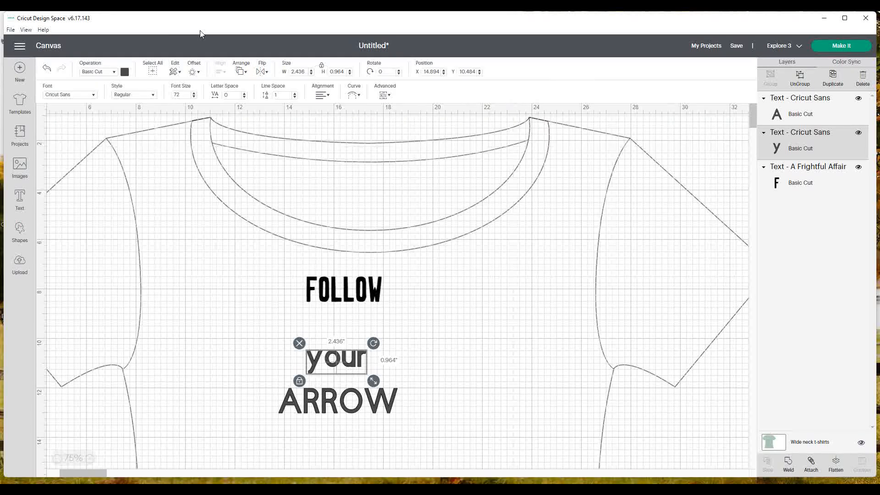
{"action": "left_click", "coordinate": [69, 96]}
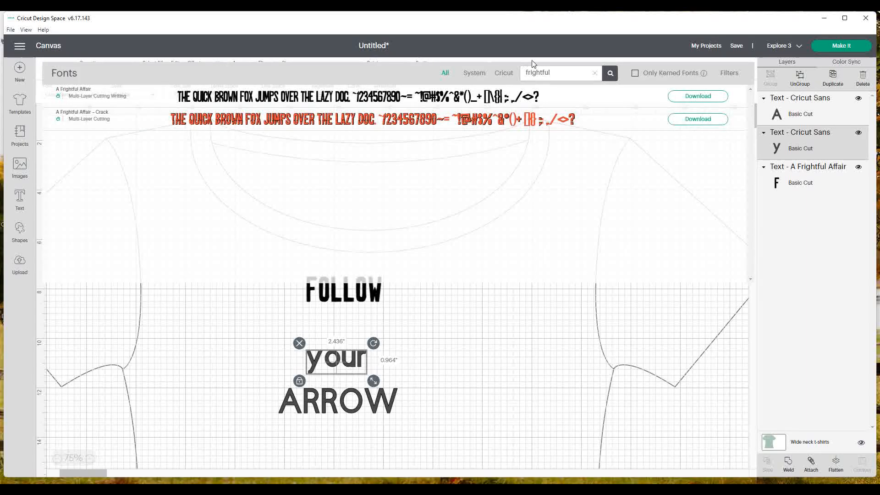
{"action": "left_click", "coordinate": [420, 62]}
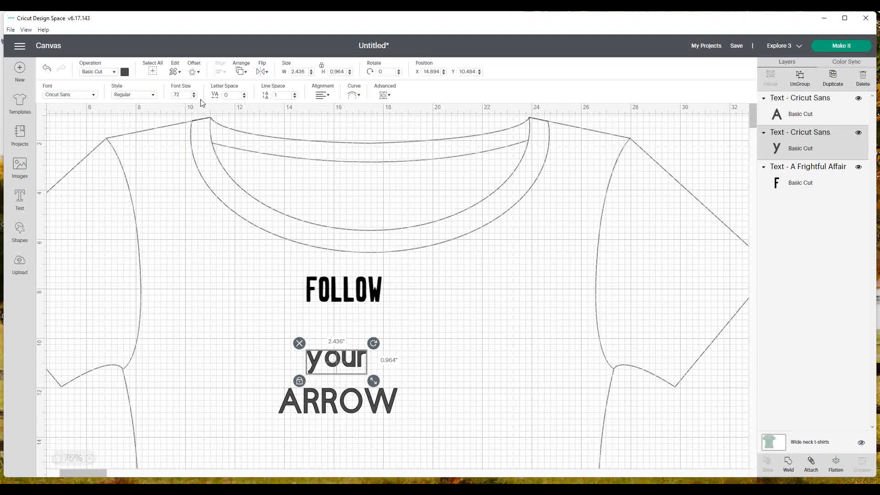
{"action": "left_click", "coordinate": [94, 95]}
{"action": "left_click_drag", "start_coordinate": [554, 74], "coordinate": [350, 63]}
{"action": "type", "text": "saha"}
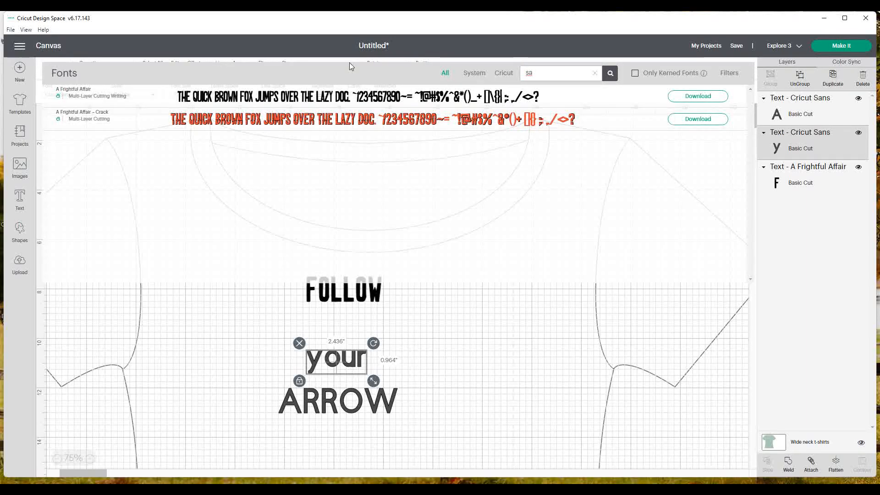
{"action": "type", "text": "ra"}
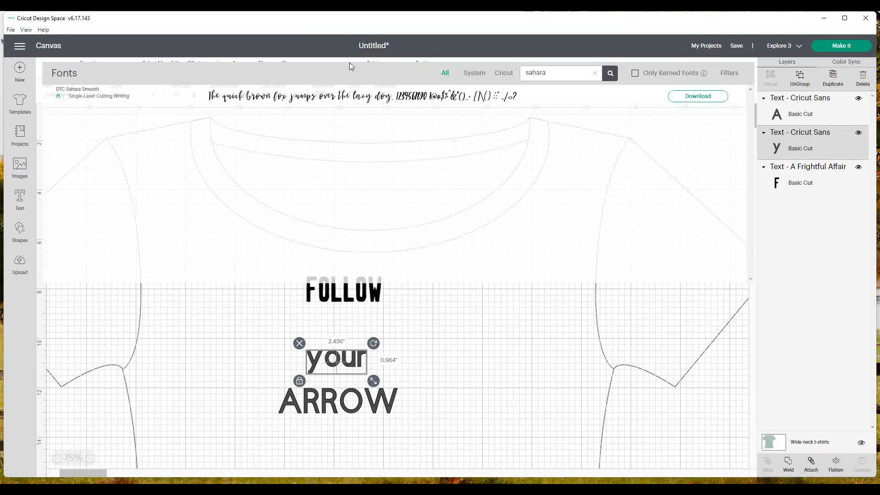
{"action": "left_click", "coordinate": [360, 94]}
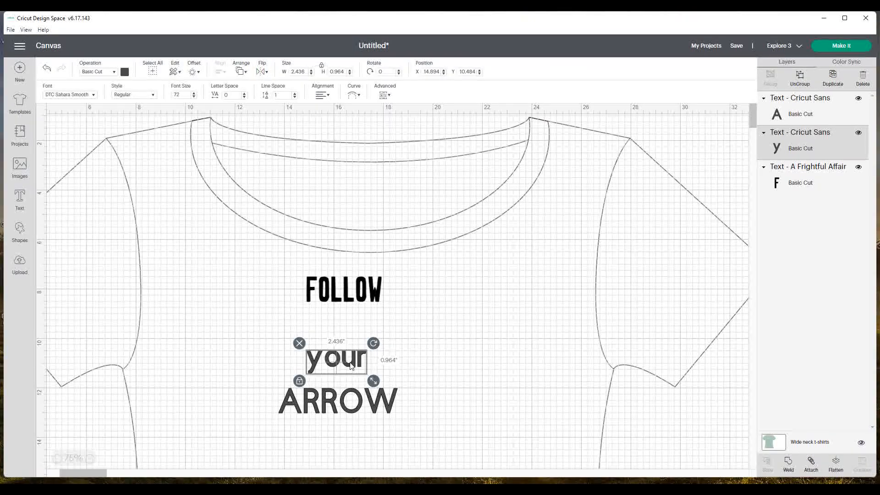
Step: Search the fonts for "evergreen", apply BFC Evergreen to the word ARROW, and deselect it
{"action": "left_click", "coordinate": [341, 411]}
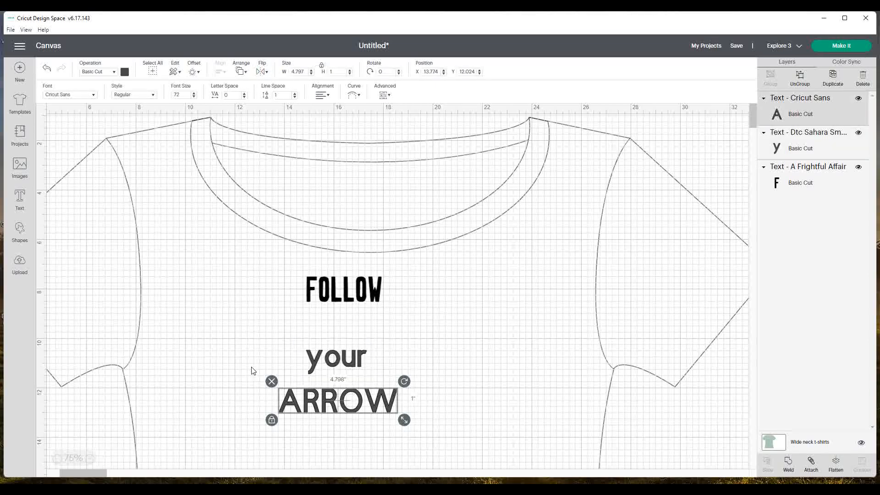
{"action": "double_click", "coordinate": [347, 409]}
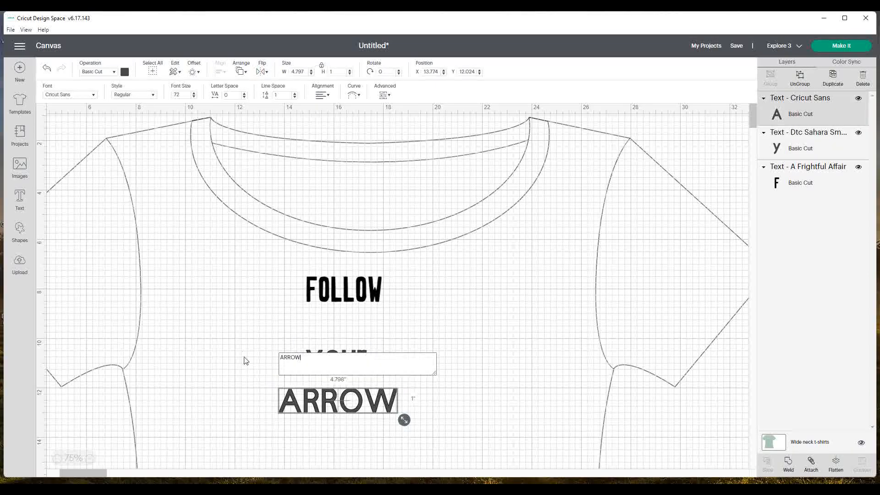
{"action": "left_click", "coordinate": [423, 439]}
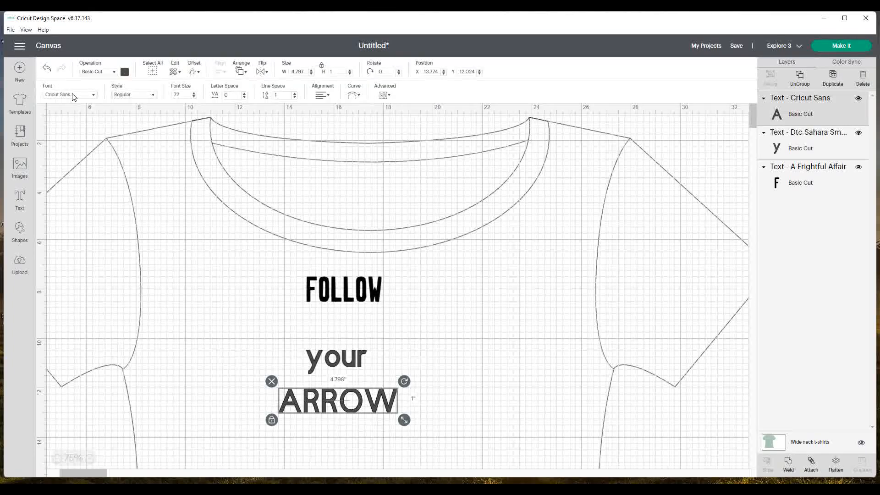
{"action": "left_click", "coordinate": [73, 97]}
{"action": "left_click", "coordinate": [578, 69]}
{"action": "left_click_drag", "start_coordinate": [578, 69], "coordinate": [339, 78]}
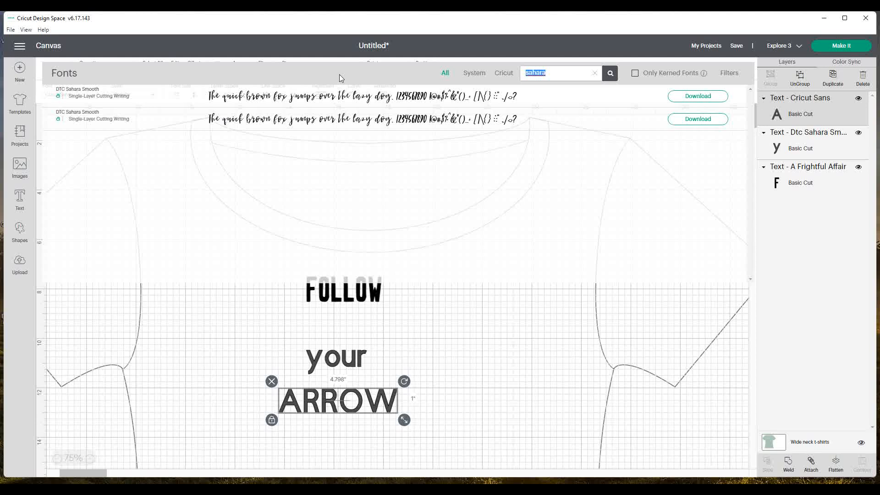
{"action": "type", "text": "ever"}
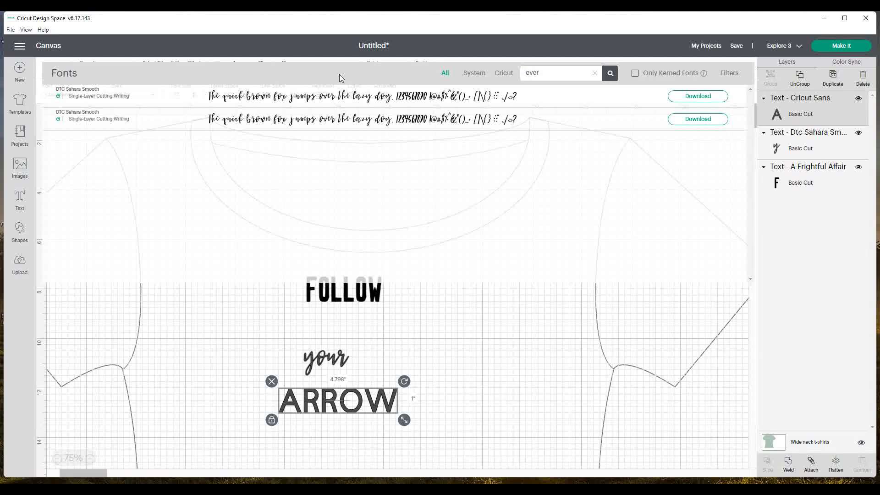
{"action": "type", "text": "green"}
{"action": "key", "text": "Return"}
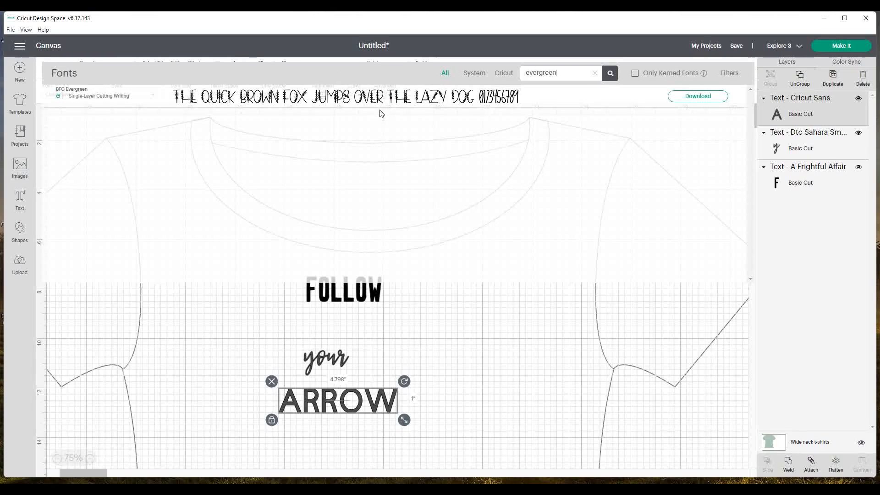
{"action": "left_click", "coordinate": [382, 101]}
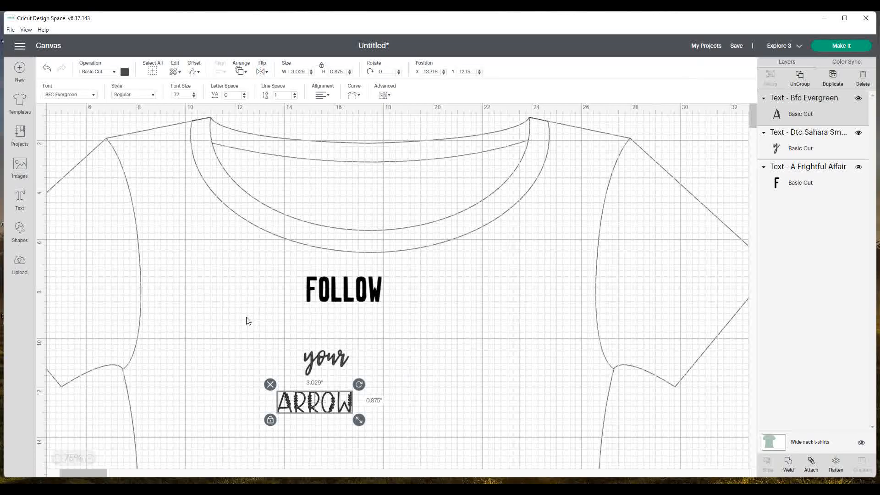
{"action": "left_click", "coordinate": [150, 329]}
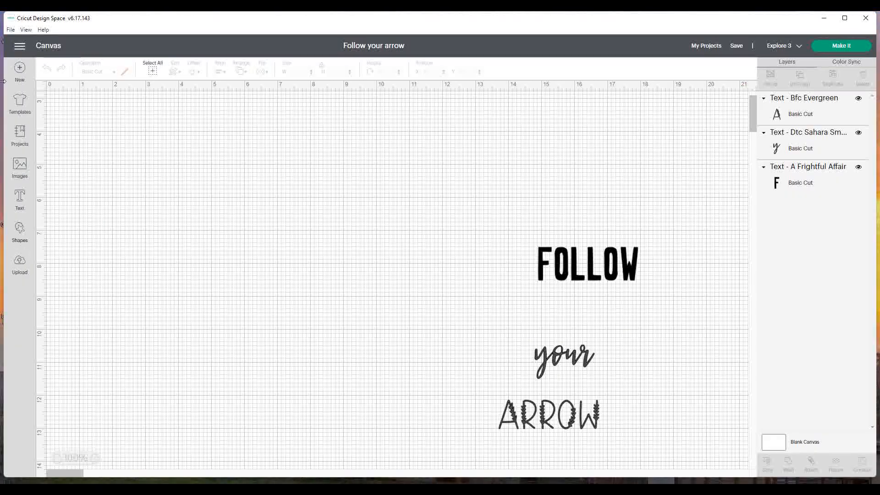
Step: Apply the wide neck t-shirt template to the canvas and set its size to X-large
{"action": "left_click", "coordinate": [18, 100]}
{"action": "scroll", "coordinate": [124, 412], "scroll_direction": "down", "scroll_amount": 10}
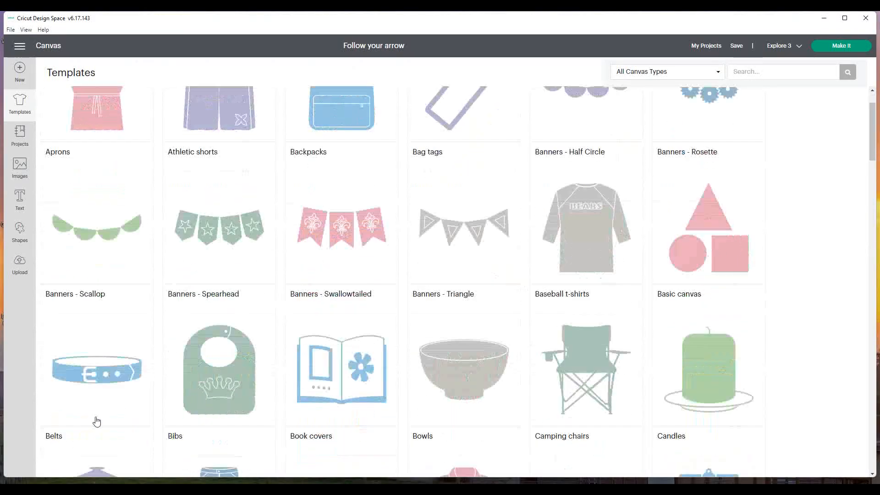
{"action": "scroll", "coordinate": [123, 425], "scroll_direction": "down", "scroll_amount": 20}
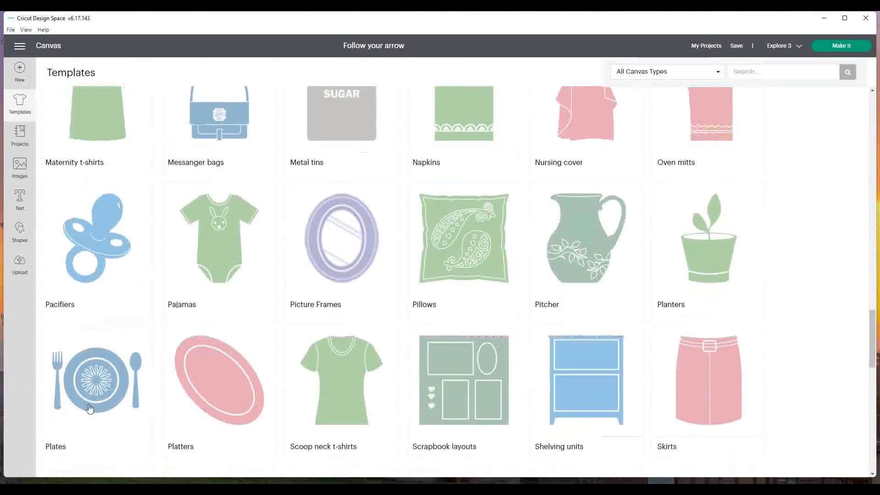
{"action": "scroll", "coordinate": [87, 409], "scroll_direction": "down", "scroll_amount": 3}
{"action": "left_click", "coordinate": [96, 409]}
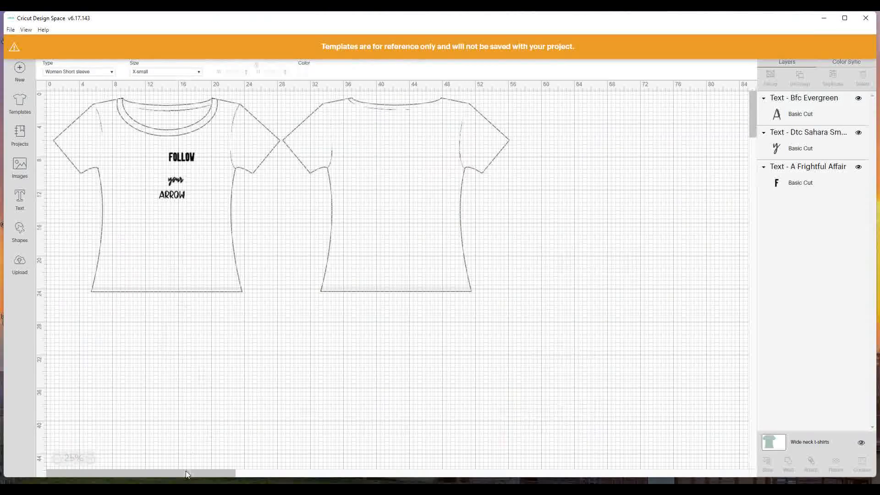
{"action": "left_click", "coordinate": [184, 72]}
{"action": "left_click", "coordinate": [154, 144]}
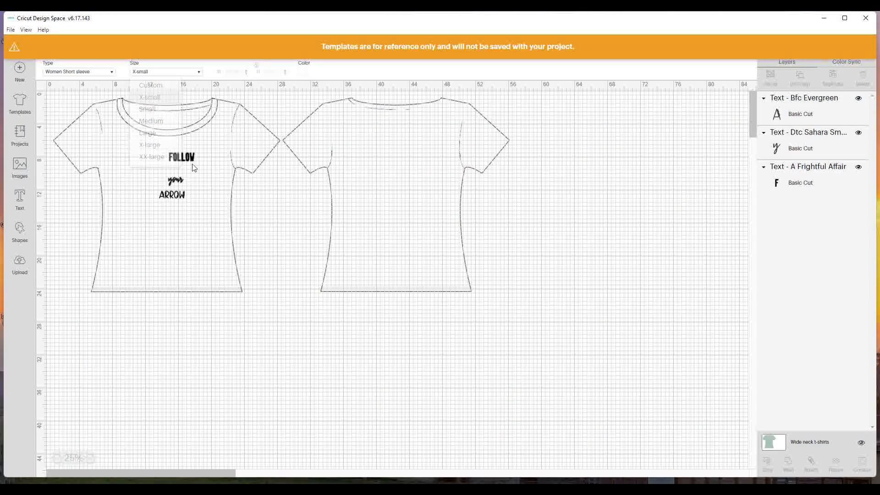
Step: Move "your" and ARROW up so both words stack closely beneath FOLLOW on the shirt front
{"action": "left_click", "coordinate": [90, 458]}
{"action": "left_click", "coordinate": [90, 458]}
{"action": "left_click_drag", "start_coordinate": [140, 471], "coordinate": [62, 471]}
{"action": "scroll", "coordinate": [317, 347], "scroll_direction": "up", "scroll_amount": 5}
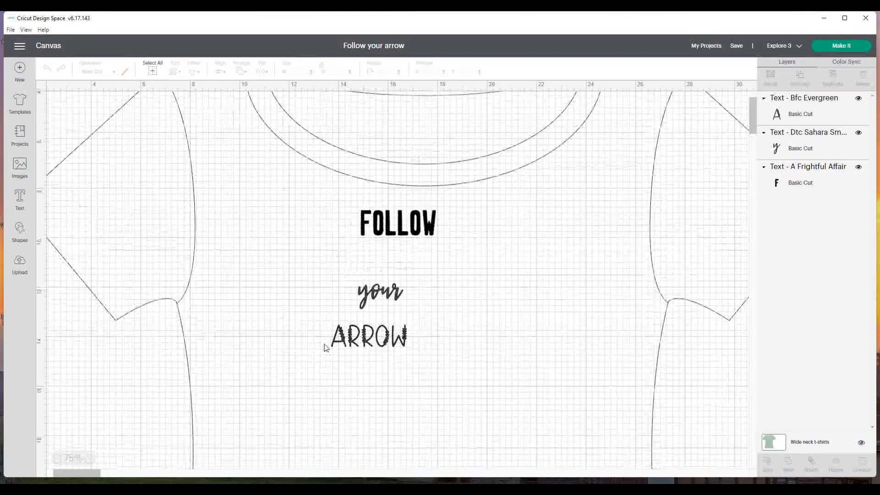
{"action": "left_click_drag", "start_coordinate": [390, 297], "coordinate": [406, 267]}
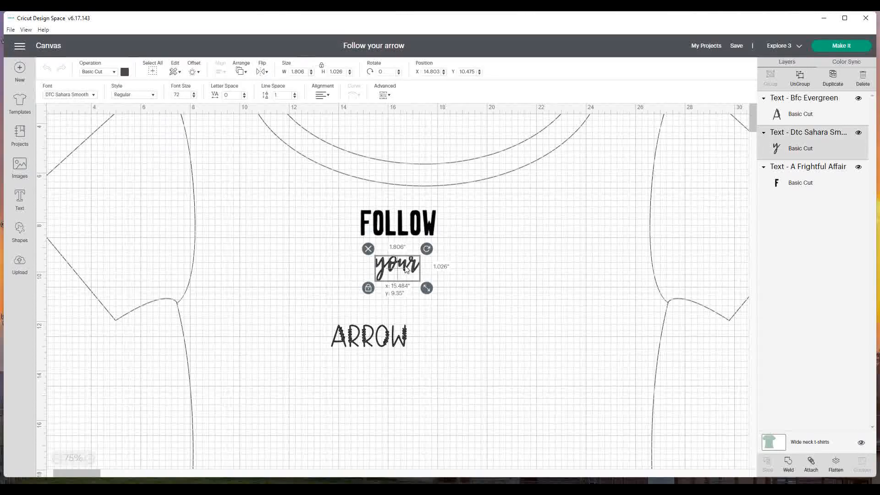
{"action": "left_click_drag", "start_coordinate": [375, 340], "coordinate": [438, 313]}
{"action": "left_click_drag", "start_coordinate": [403, 304], "coordinate": [409, 297]}
Step: Select all three words and enlarge them together until "your" is about 4.1 in wide
{"action": "mouse_move", "coordinate": [341, 209]}
{"action": "left_mouse_down"}
{"action": "mouse_move", "coordinate": [477, 281]}
{"action": "mouse_move", "coordinate": [493, 330]}
{"action": "left_mouse_up"}
{"action": "left_click_drag", "start_coordinate": [418, 298], "coordinate": [558, 414]}
{"action": "scroll", "coordinate": [558, 413], "scroll_direction": "down", "scroll_amount": 2}
{"action": "left_click", "coordinate": [213, 336]}
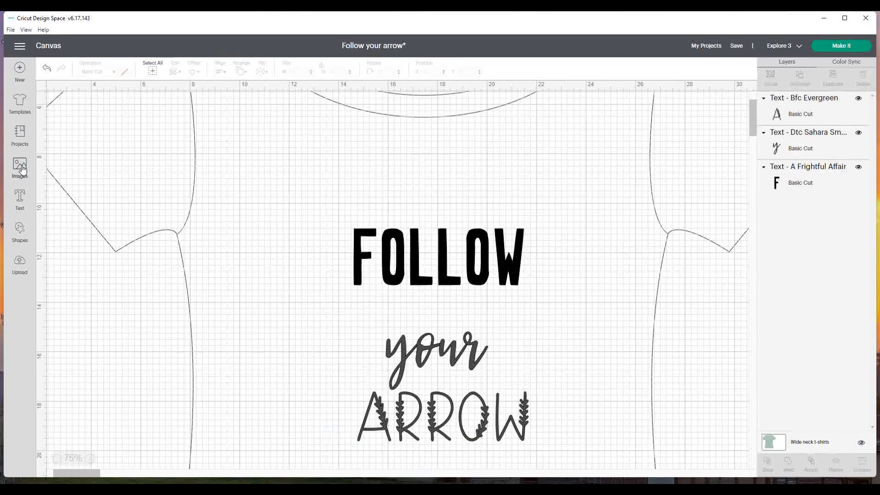
Step: Search the image library for "arrow"
{"action": "left_click", "coordinate": [20, 167]}
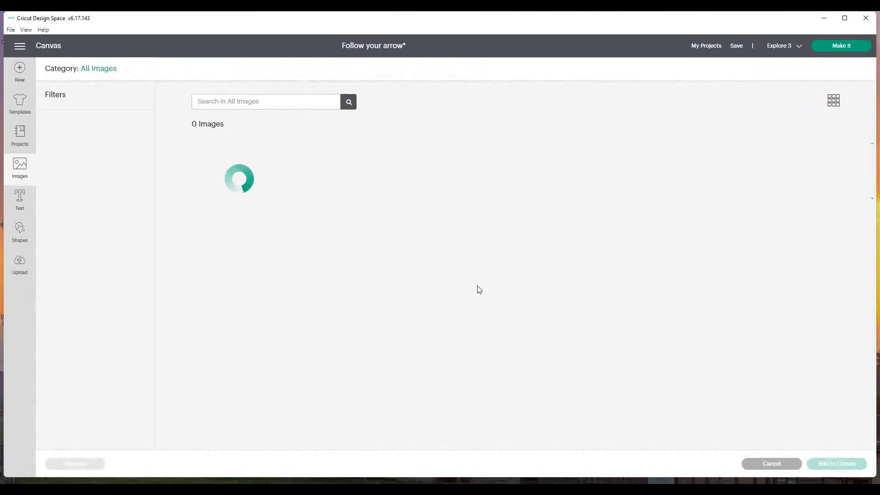
{"action": "left_click", "coordinate": [256, 102]}
{"action": "type", "text": "arrow"}
{"action": "key", "text": "Return"}
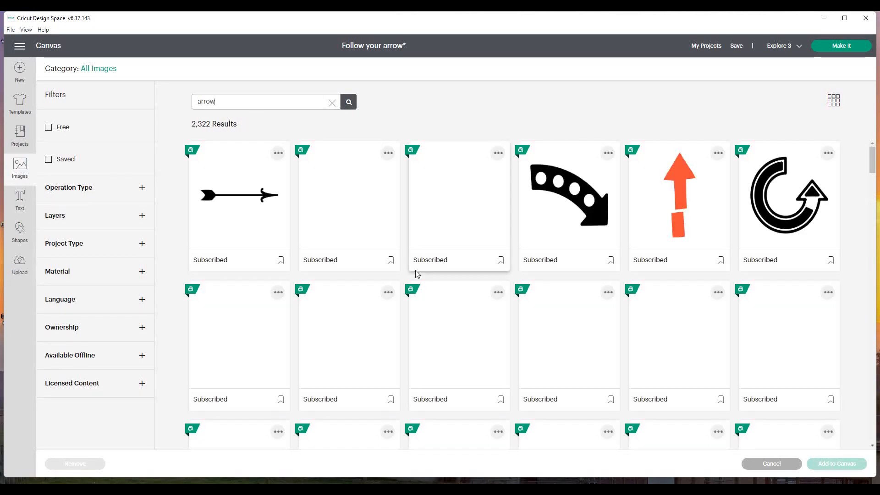
Step: Add the horizontal black arrow image with three small circles on its shaft and place it beside the words, below and left of FOLLOW
{"action": "scroll", "coordinate": [467, 302], "scroll_direction": "down", "scroll_amount": 4}
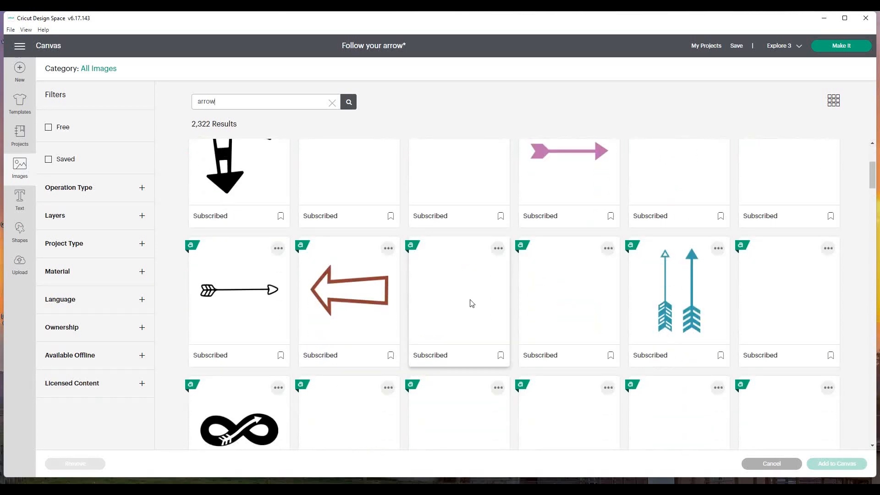
{"action": "scroll", "coordinate": [472, 304], "scroll_direction": "up", "scroll_amount": 2}
{"action": "scroll", "coordinate": [472, 303], "scroll_direction": "down", "scroll_amount": 3}
{"action": "scroll", "coordinate": [472, 304], "scroll_direction": "down", "scroll_amount": 10}
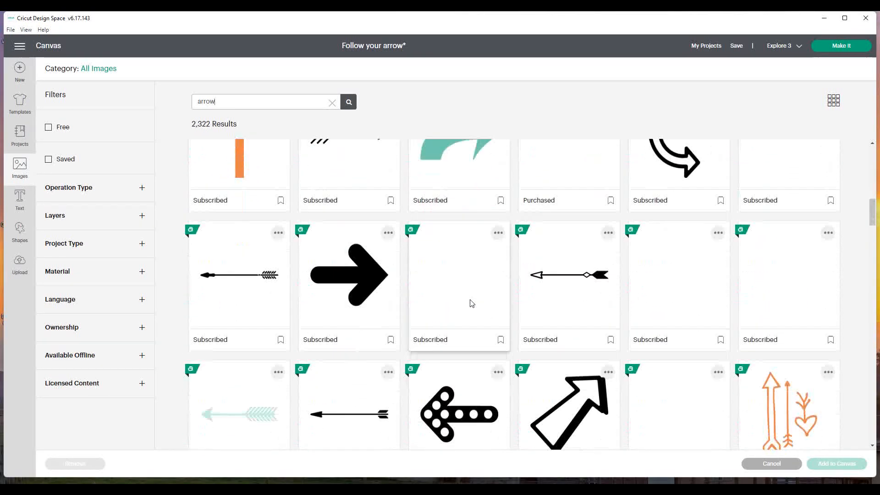
{"action": "scroll", "coordinate": [472, 303], "scroll_direction": "down", "scroll_amount": 4}
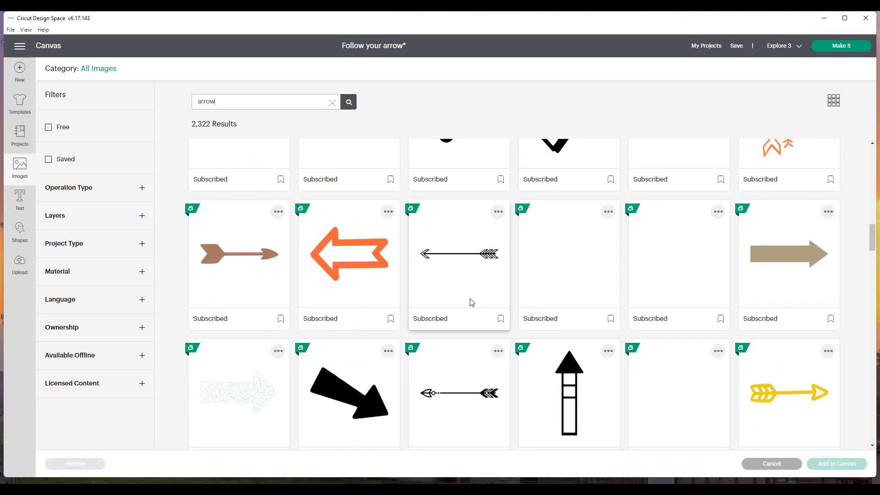
{"action": "scroll", "coordinate": [472, 301], "scroll_direction": "down", "scroll_amount": 4}
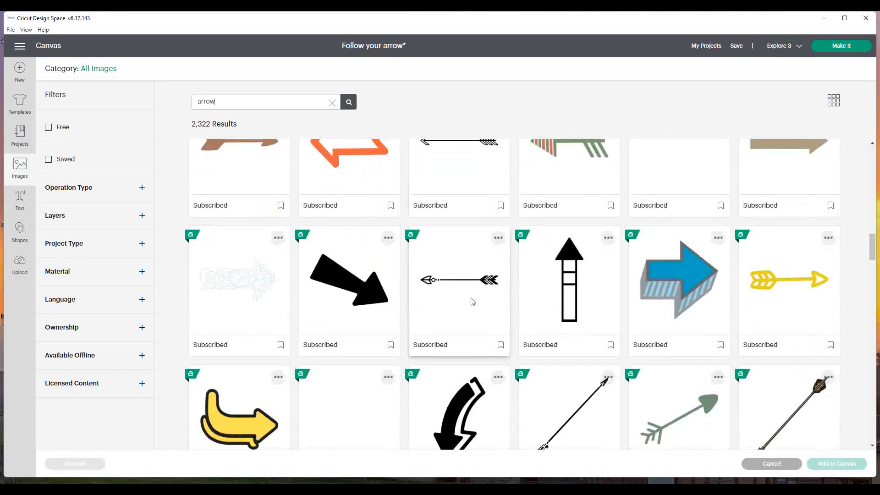
{"action": "scroll", "coordinate": [473, 301], "scroll_direction": "down", "scroll_amount": 2}
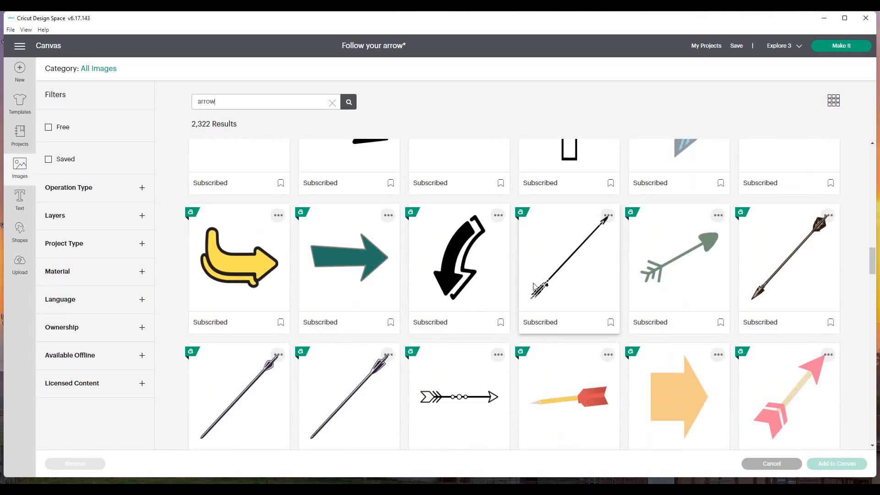
{"action": "scroll", "coordinate": [495, 326], "scroll_direction": "down", "scroll_amount": 1}
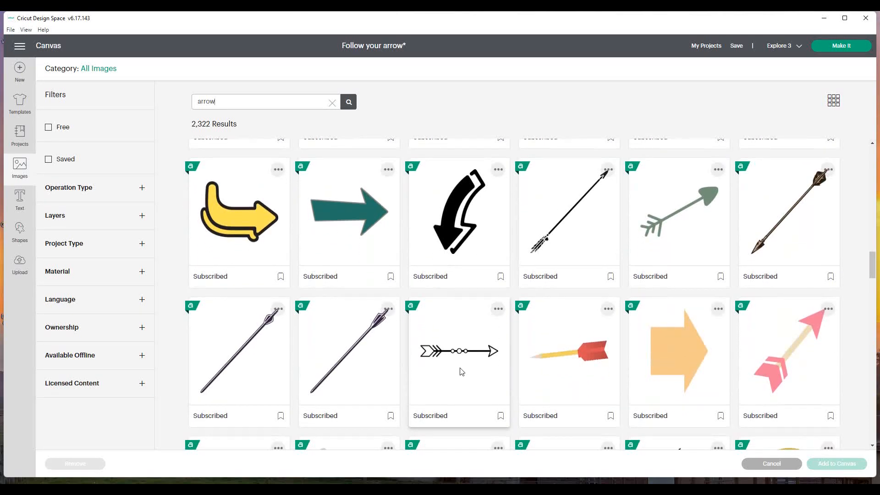
{"action": "left_click", "coordinate": [462, 369]}
{"action": "left_click", "coordinate": [852, 465]}
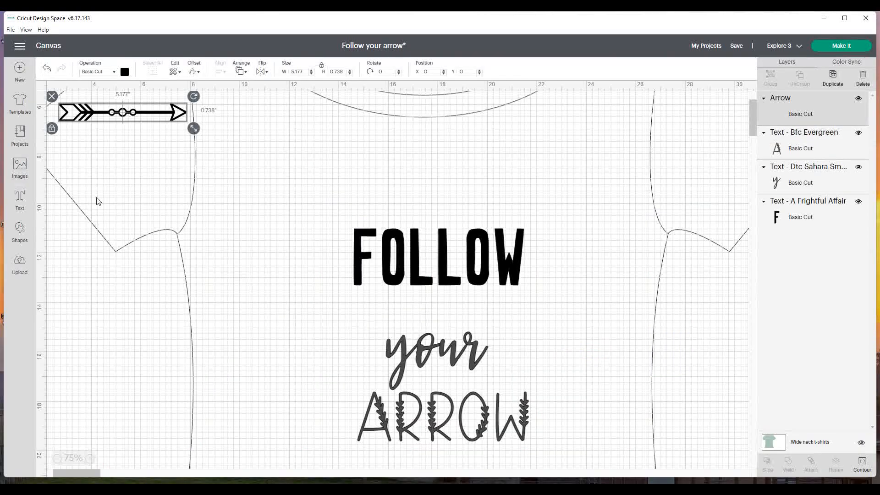
{"action": "left_click_drag", "start_coordinate": [120, 111], "coordinate": [285, 305]}
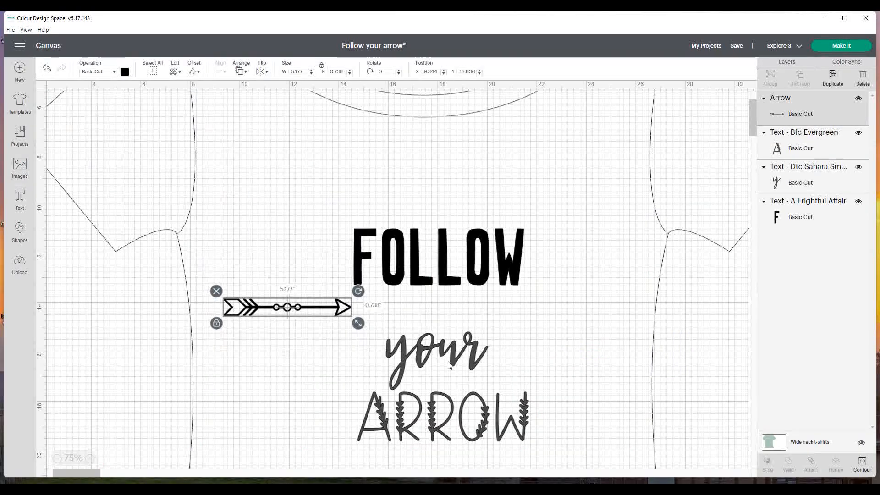
Step: Insert a square sized to 4.114 in, matching the width of "your", and place it near the shirt's left sleeve
{"action": "left_click", "coordinate": [436, 351]}
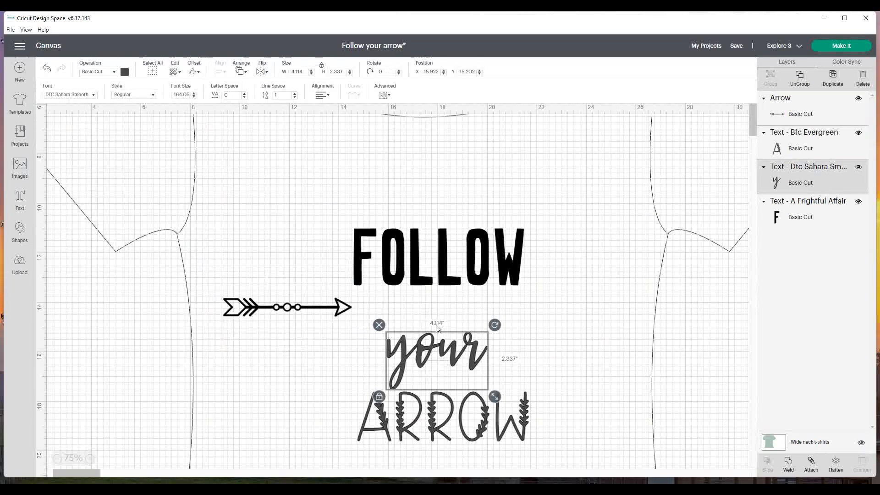
{"action": "left_click", "coordinate": [20, 231]}
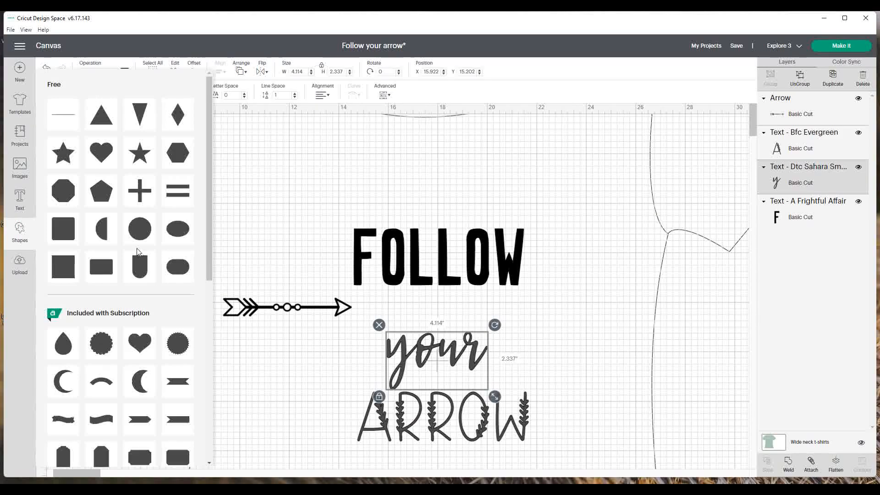
{"action": "left_click", "coordinate": [63, 265]}
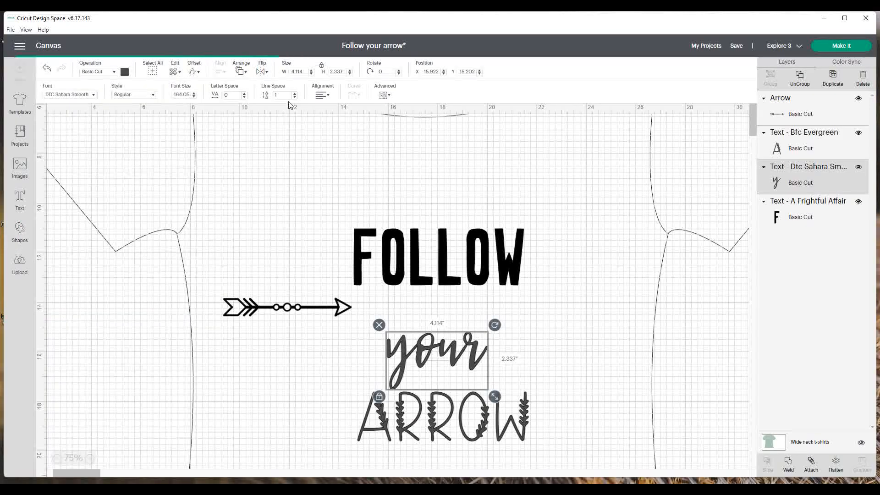
{"action": "left_click", "coordinate": [302, 72]}
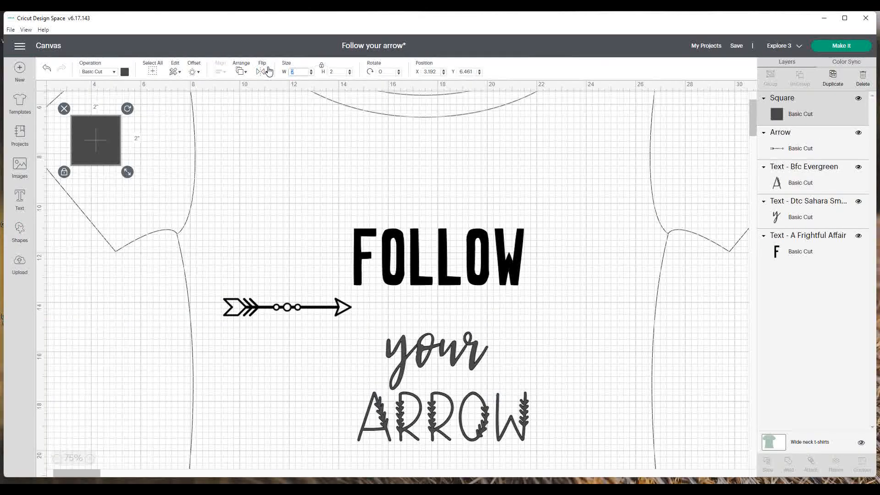
{"action": "type", "text": "4.114"}
{"action": "key", "text": "Return"}
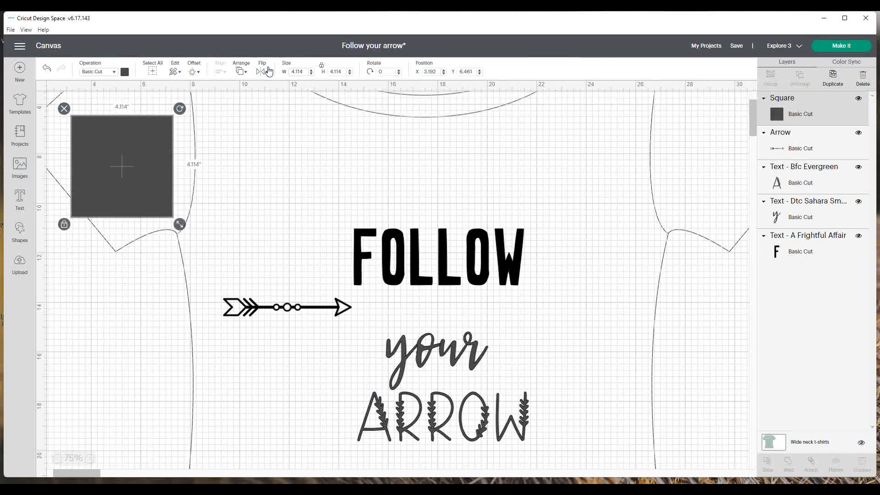
{"action": "left_click", "coordinate": [264, 316]}
{"action": "left_click_drag", "start_coordinate": [120, 145], "coordinate": [139, 199]}
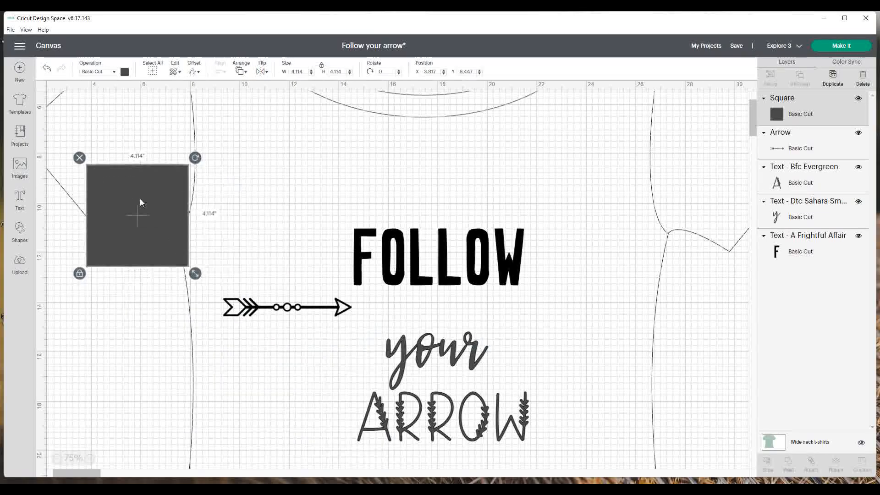
Step: Shrink the arrow image to about 3.2 in wide
{"action": "left_click", "coordinate": [298, 308]}
{"action": "left_click_drag", "start_coordinate": [360, 321], "coordinate": [305, 312]}
{"action": "left_click", "coordinate": [452, 255]}
Step: Tighten the vertical spacing of the enlarged words by moving "your" and ARROW up toward FOLLOW
{"action": "left_click", "coordinate": [457, 351]}
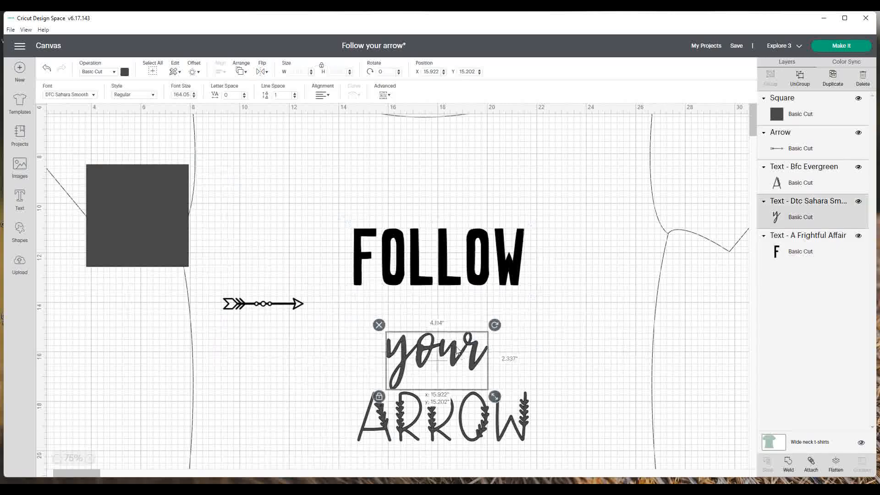
{"action": "left_click_drag", "start_coordinate": [482, 353], "coordinate": [488, 323]}
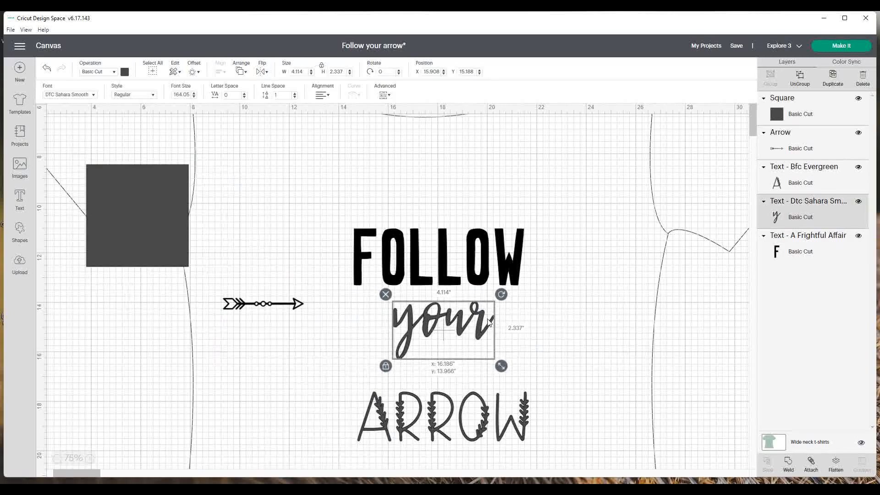
{"action": "left_click", "coordinate": [519, 427]}
{"action": "left_click_drag", "start_coordinate": [519, 428], "coordinate": [521, 406]}
{"action": "left_click", "coordinate": [603, 426]}
Step: Select FOLLOW, "your" and ARROW and center them horizontally with each other
{"action": "left_click_drag", "start_coordinate": [556, 449], "coordinate": [341, 213]}
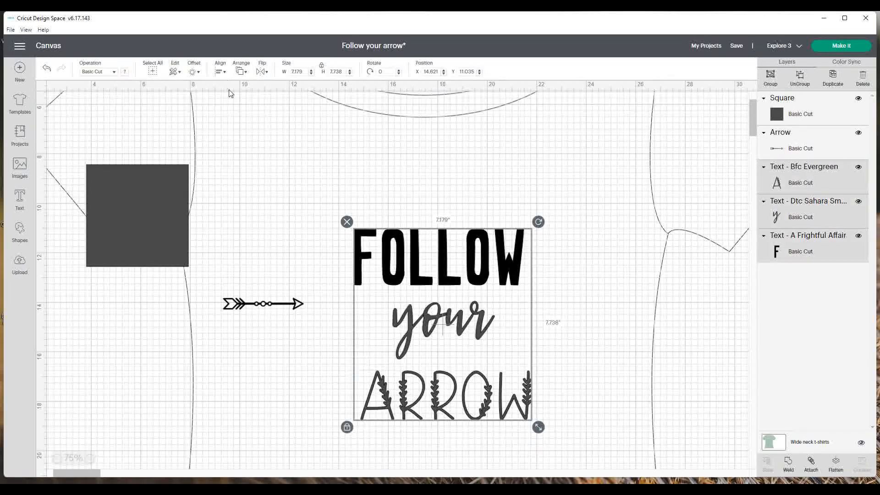
{"action": "left_click", "coordinate": [221, 73]}
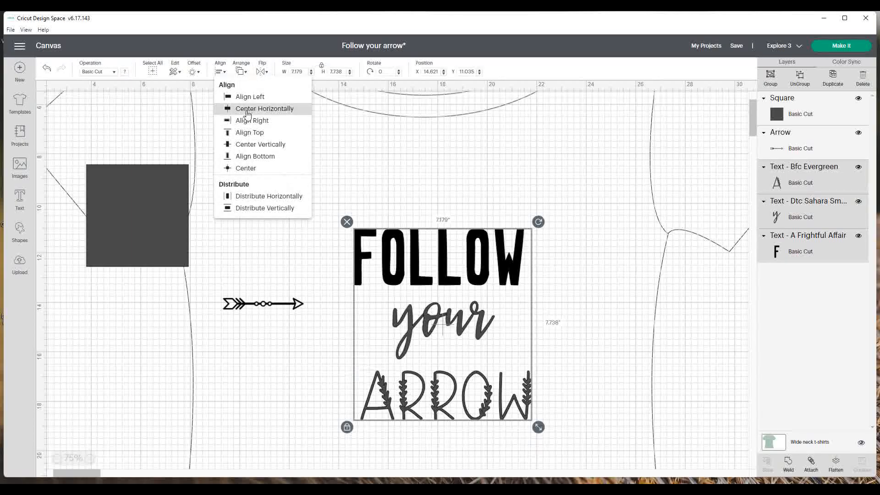
{"action": "left_click", "coordinate": [267, 109]}
{"action": "left_click", "coordinate": [589, 362]}
Step: Enlarge the arrow image to about 9.2 in wide, lay it across "your", and color it dark red
{"action": "left_click", "coordinate": [273, 304]}
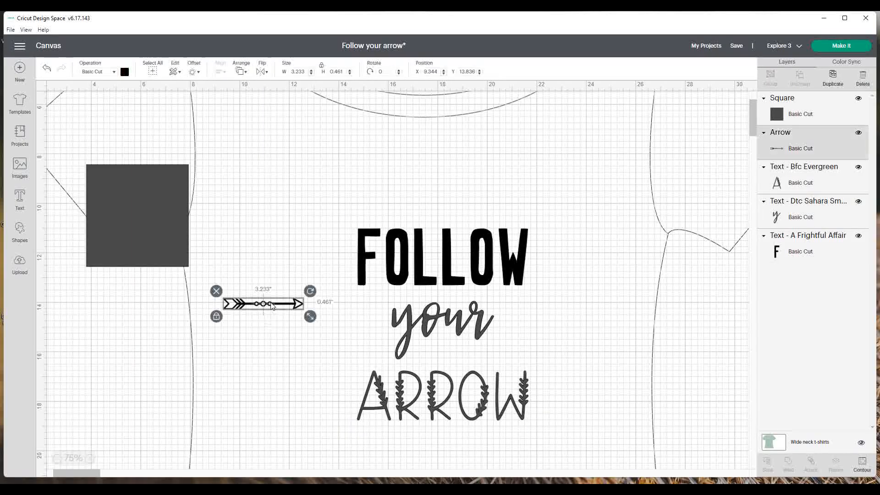
{"action": "left_click_drag", "start_coordinate": [318, 321], "coordinate": [432, 324]}
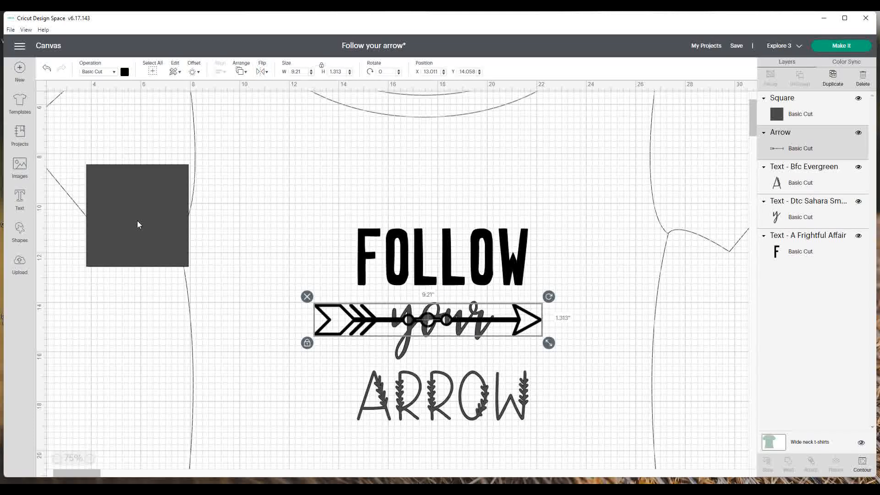
{"action": "left_click", "coordinate": [124, 72]}
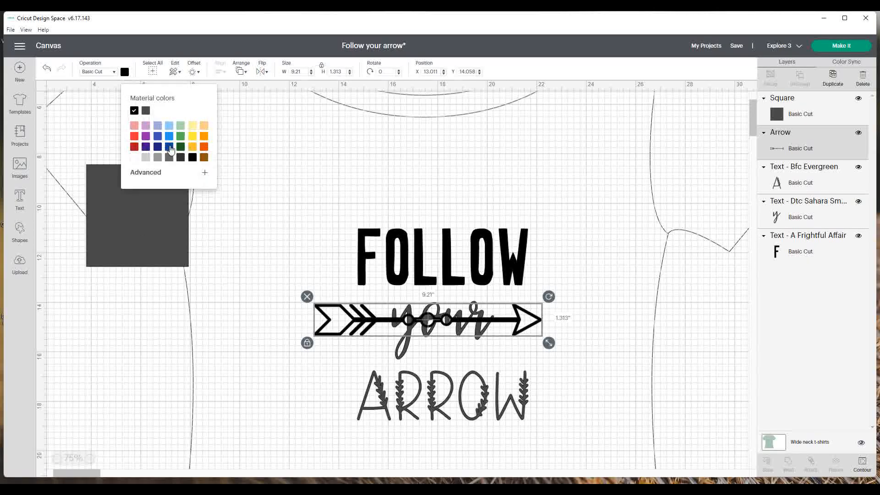
{"action": "left_click", "coordinate": [134, 146]}
{"action": "left_click", "coordinate": [256, 237]}
Step: Color the square white and move it over the middle of the arrow, just below the top of "your"
{"action": "left_click", "coordinate": [120, 206]}
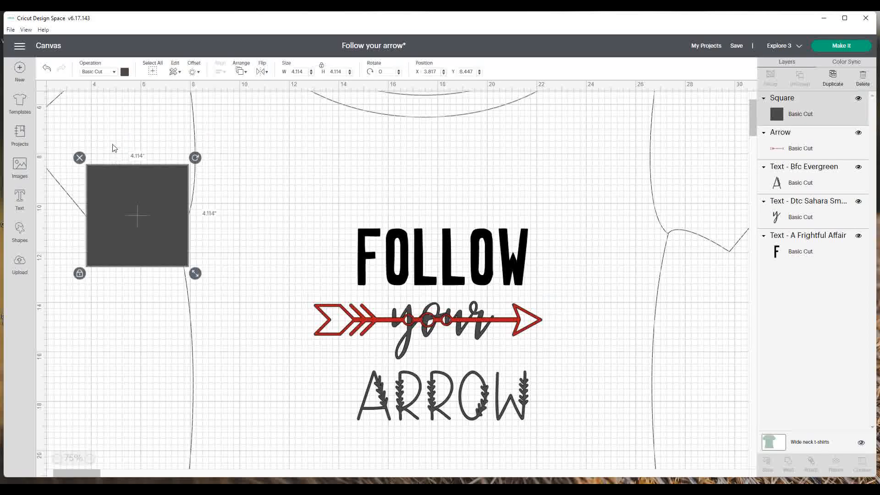
{"action": "left_click", "coordinate": [124, 72]}
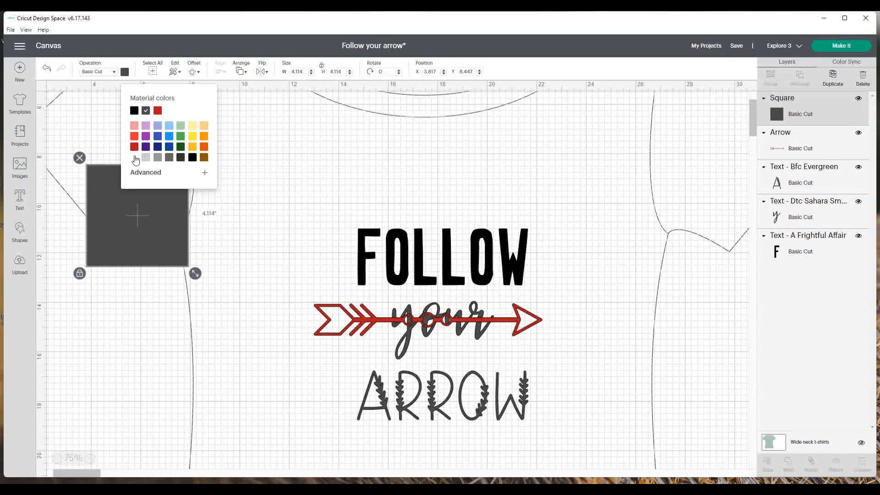
{"action": "left_click", "coordinate": [134, 157]}
{"action": "left_click_drag", "start_coordinate": [138, 215], "coordinate": [441, 365]}
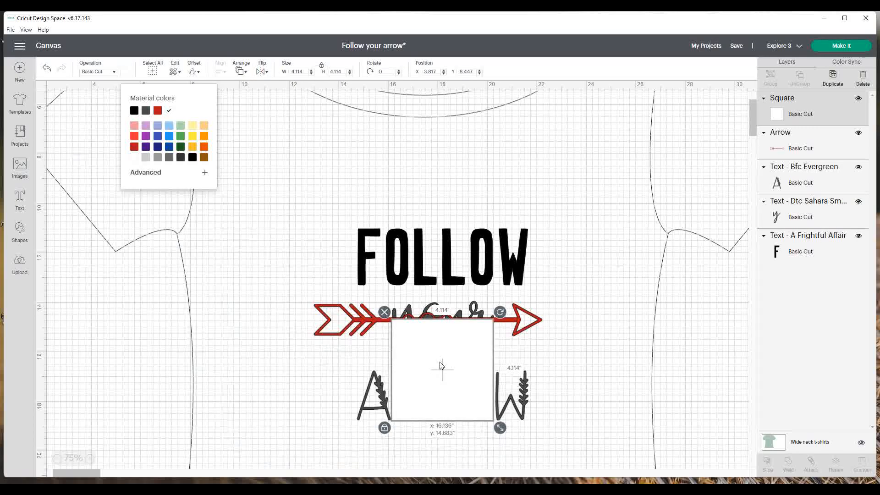
{"action": "left_click_drag", "start_coordinate": [441, 365], "coordinate": [441, 362]}
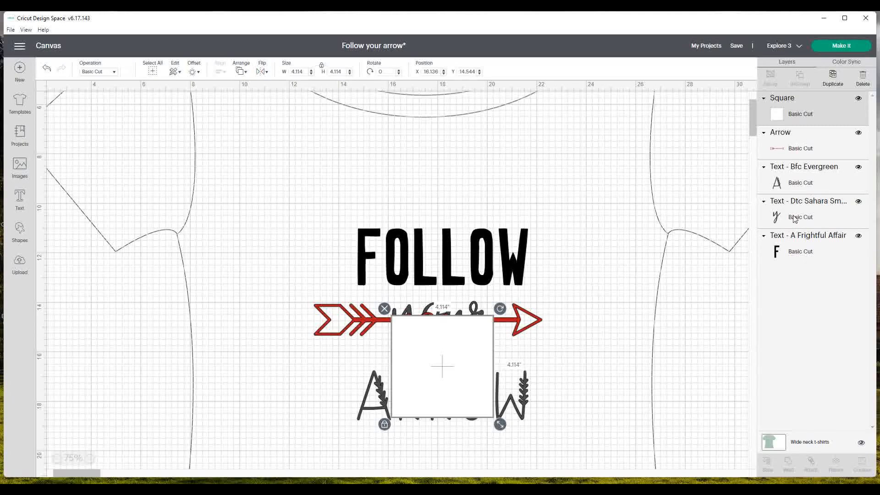
Step: Try to slice the red arrow with the white square
{"action": "left_click", "coordinate": [789, 155], "text": "shift"}
{"action": "left_click", "coordinate": [767, 467]}
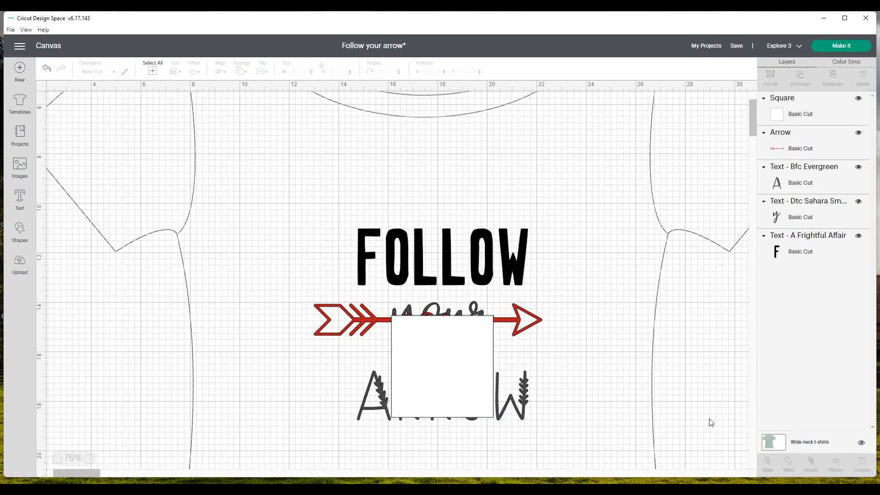
Step: Move the sliced pieces away from "your" and delete the white square, the white shaft piece and the arrow's red middle section
{"action": "left_click", "coordinate": [455, 361]}
{"action": "left_click_drag", "start_coordinate": [456, 362], "coordinate": [229, 246]}
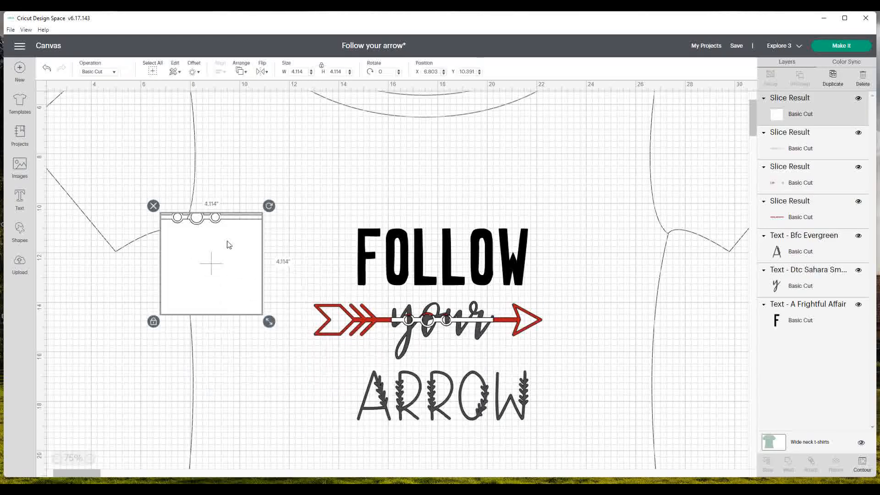
{"action": "key", "text": "Delete"}
{"action": "left_click_drag", "start_coordinate": [453, 324], "coordinate": [264, 309]}
{"action": "key", "text": "Delete"}
{"action": "left_click_drag", "start_coordinate": [463, 321], "coordinate": [209, 394]}
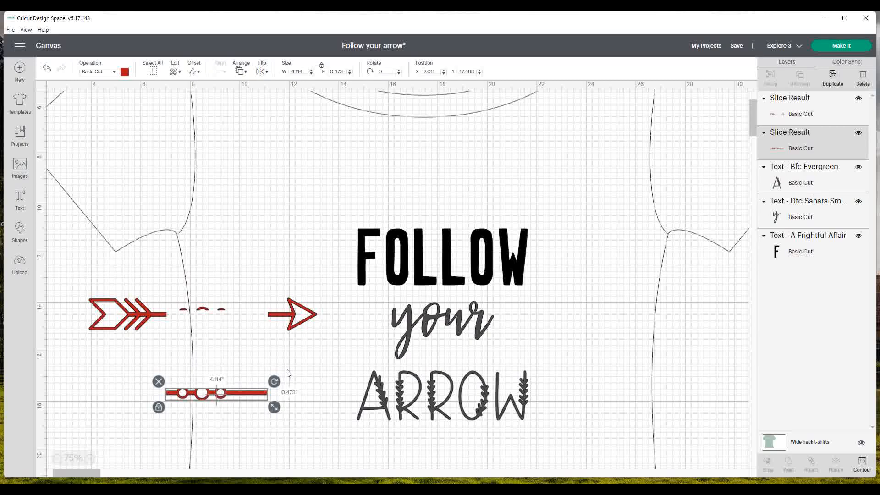
{"action": "key", "text": "Delete"}
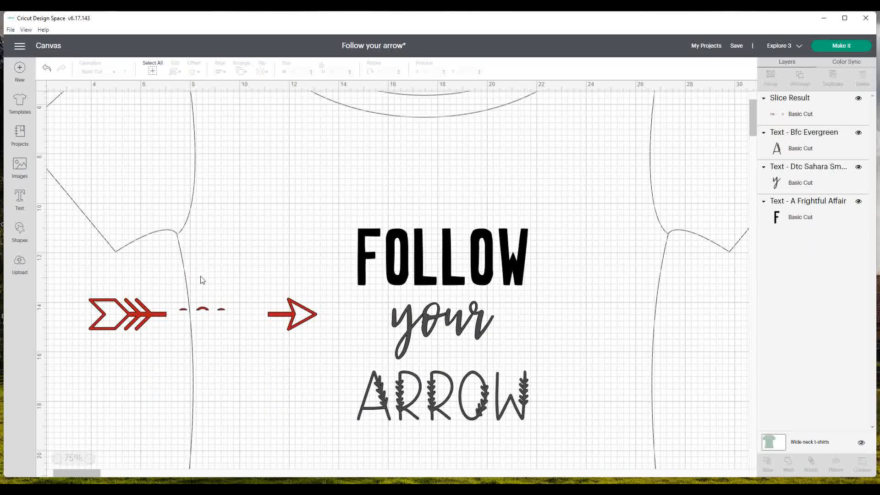
Step: Add a square about 2.5 in wide over the leftover curved bits between the arrow halves and slice it with the arrow
{"action": "left_click", "coordinate": [19, 230]}
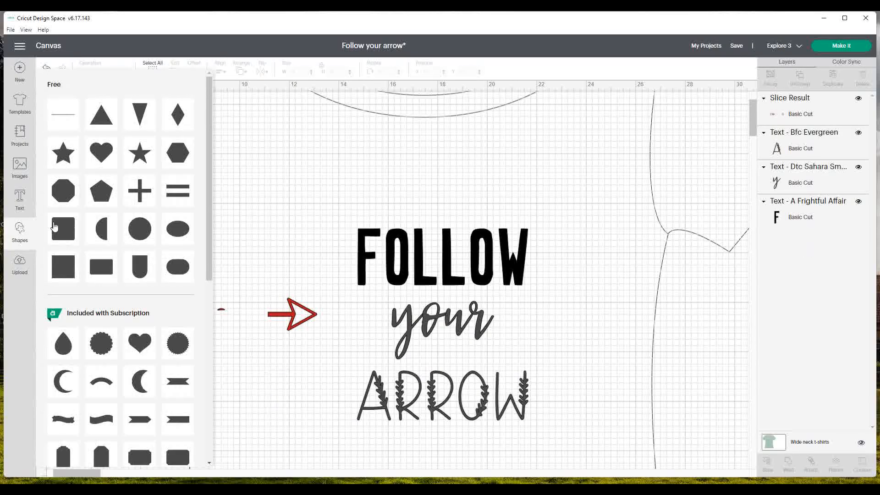
{"action": "left_click", "coordinate": [66, 269]}
{"action": "left_click_drag", "start_coordinate": [106, 153], "coordinate": [194, 315]}
{"action": "left_click_drag", "start_coordinate": [228, 347], "coordinate": [247, 361]}
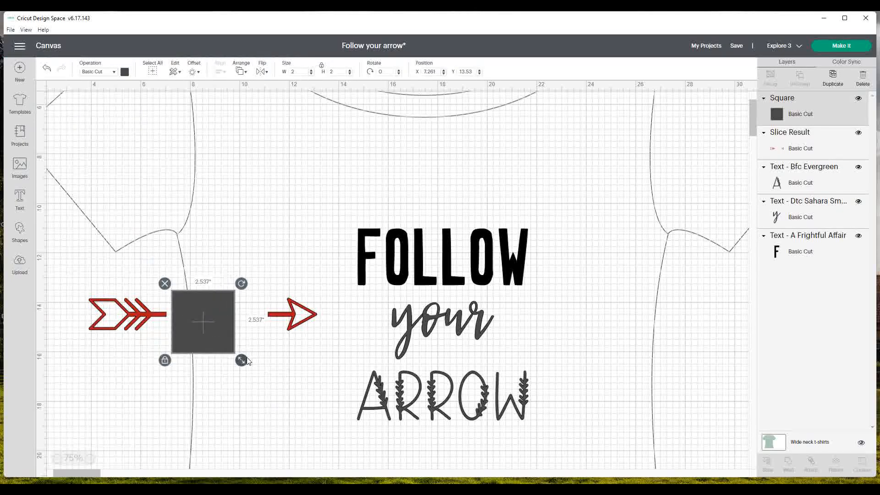
{"action": "left_click", "coordinate": [273, 313], "text": "shift"}
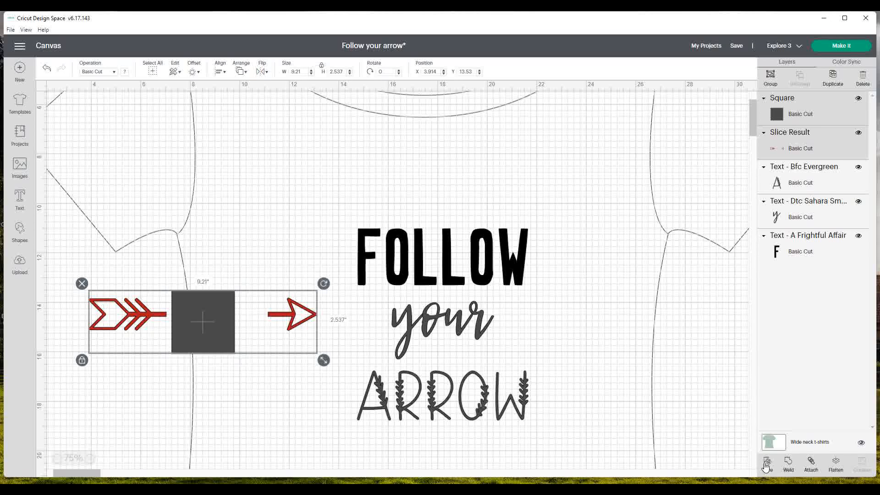
{"action": "left_click", "coordinate": [765, 463]}
Step: Separate the slice results and delete the square and leftover curved bits, keeping only the two arrow ends
{"action": "left_click_drag", "start_coordinate": [215, 333], "coordinate": [202, 381]}
{"action": "left_click", "coordinate": [171, 313]}
{"action": "left_click", "coordinate": [214, 306]}
{"action": "left_click_drag", "start_coordinate": [135, 313], "coordinate": [144, 382]}
{"action": "left_click", "coordinate": [202, 310]}
{"action": "left_click", "coordinate": [168, 301]}
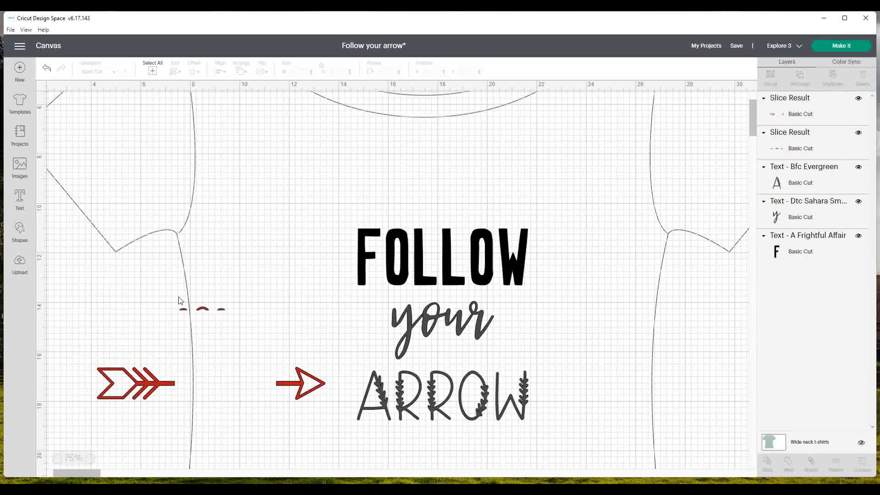
{"action": "left_click", "coordinate": [205, 311]}
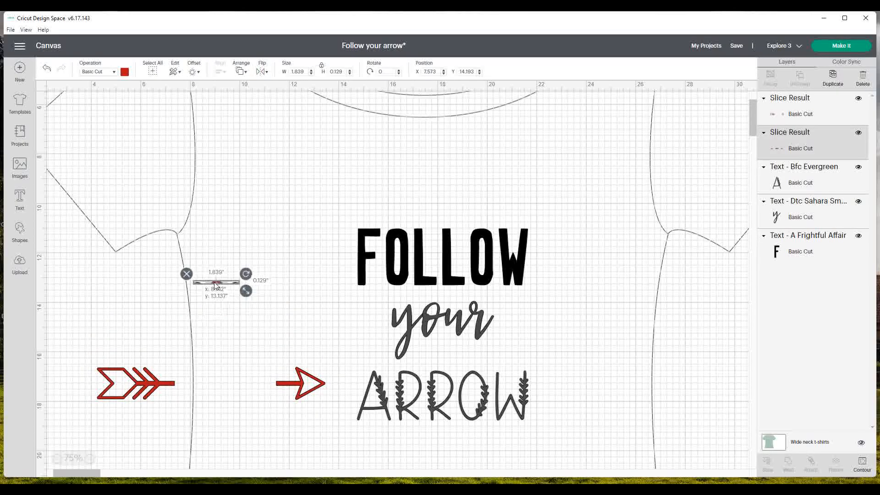
{"action": "left_click", "coordinate": [205, 281]}
Step: Place the cut arrow around "your" and shrink it to about 9.1 in wide
{"action": "left_click_drag", "start_coordinate": [147, 379], "coordinate": [359, 326]}
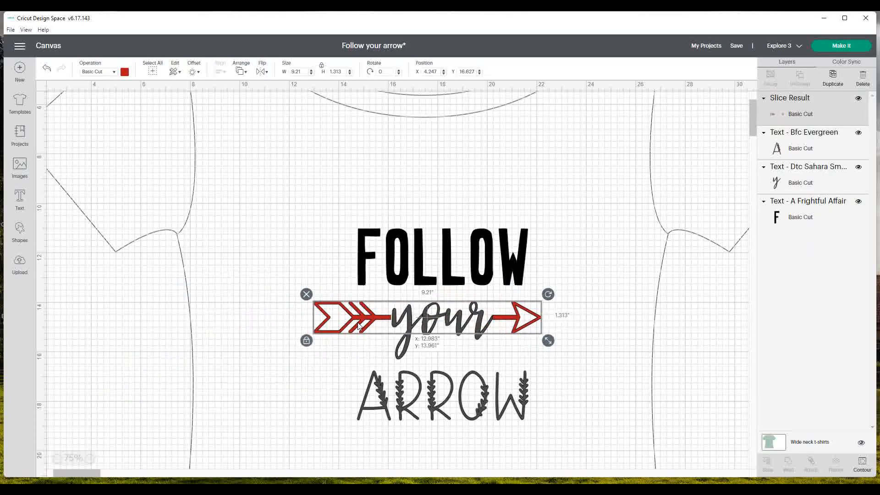
{"action": "left_click_drag", "start_coordinate": [359, 327], "coordinate": [361, 326]}
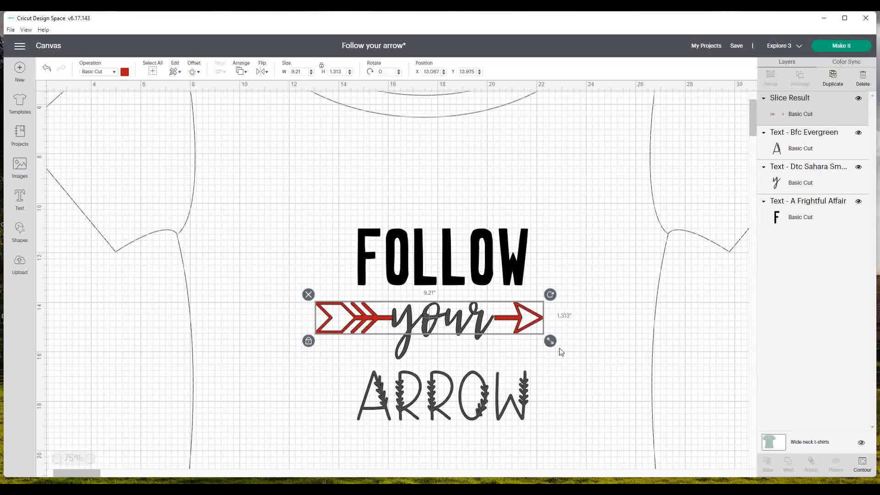
{"action": "left_click_drag", "start_coordinate": [552, 343], "coordinate": [544, 342]}
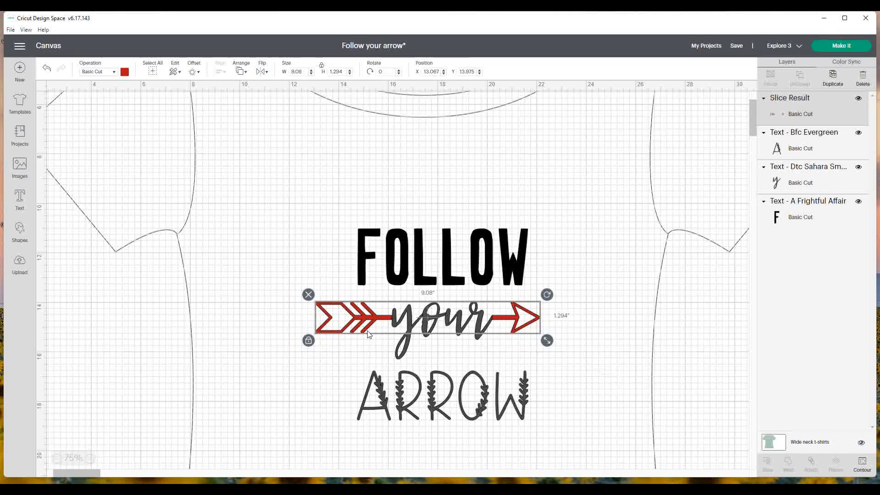
{"action": "left_click", "coordinate": [302, 385]}
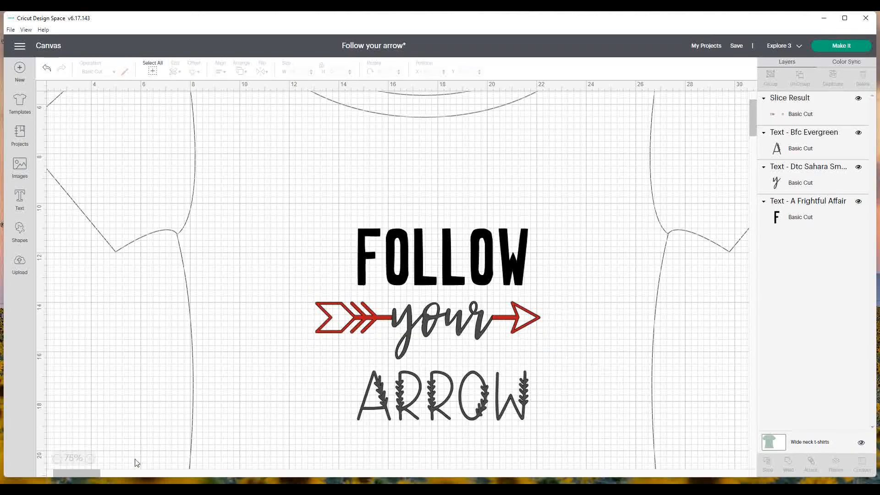
Step: Shrink the arrow to about 8.95 in wide, rotate it about 0.8° clockwise to meet "your", and undo the stray move
{"action": "left_click", "coordinate": [94, 459]}
{"action": "left_click", "coordinate": [94, 459]}
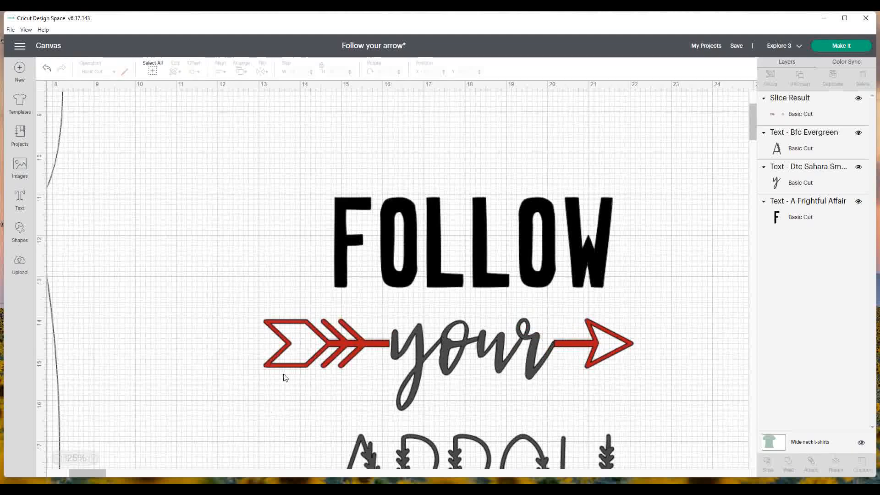
{"action": "left_click", "coordinate": [380, 345]}
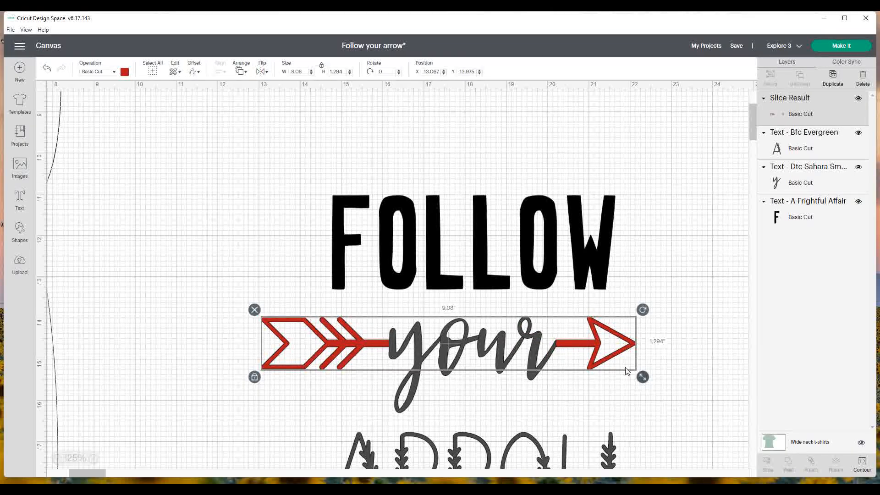
{"action": "left_click_drag", "start_coordinate": [611, 361], "coordinate": [641, 376]}
{"action": "left_click_drag", "start_coordinate": [602, 348], "coordinate": [604, 347]}
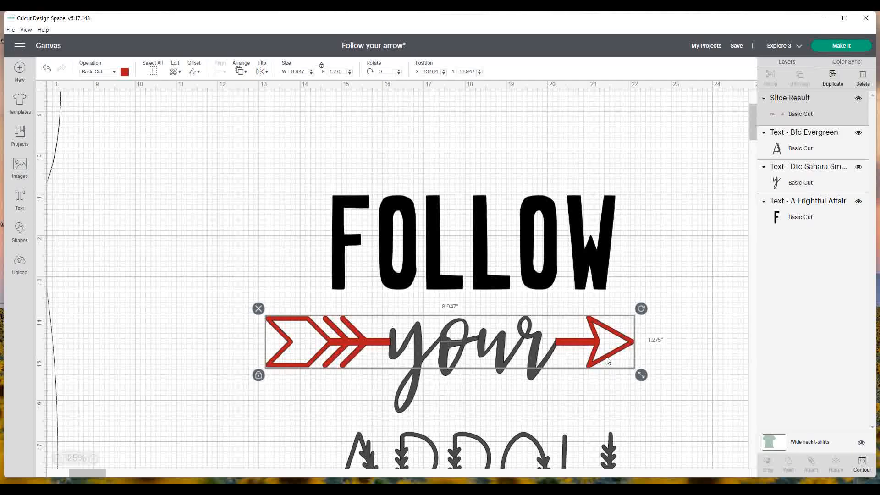
{"action": "left_click_drag", "start_coordinate": [643, 311], "coordinate": [647, 314]}
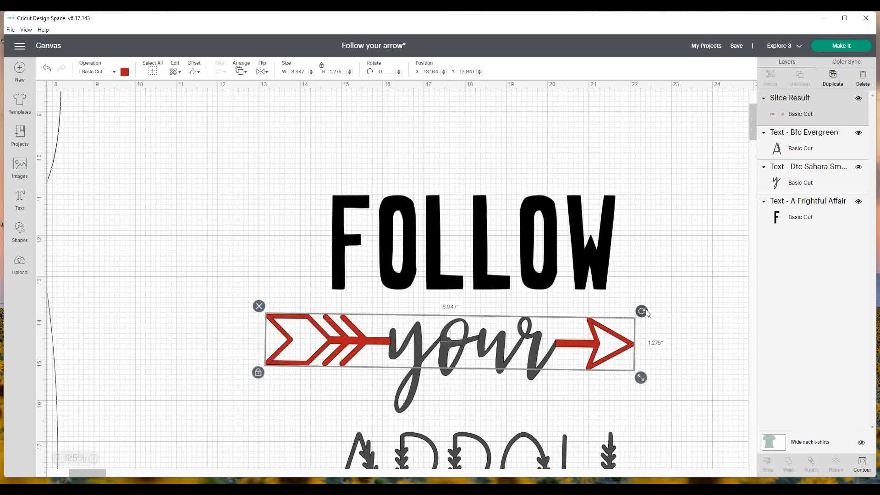
{"action": "left_click", "coordinate": [723, 358]}
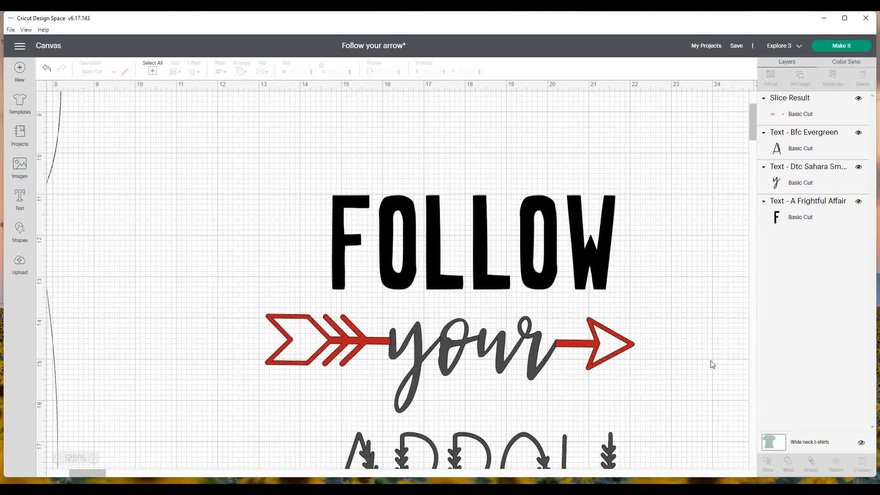
{"action": "left_click_drag", "start_coordinate": [601, 360], "coordinate": [645, 377]}
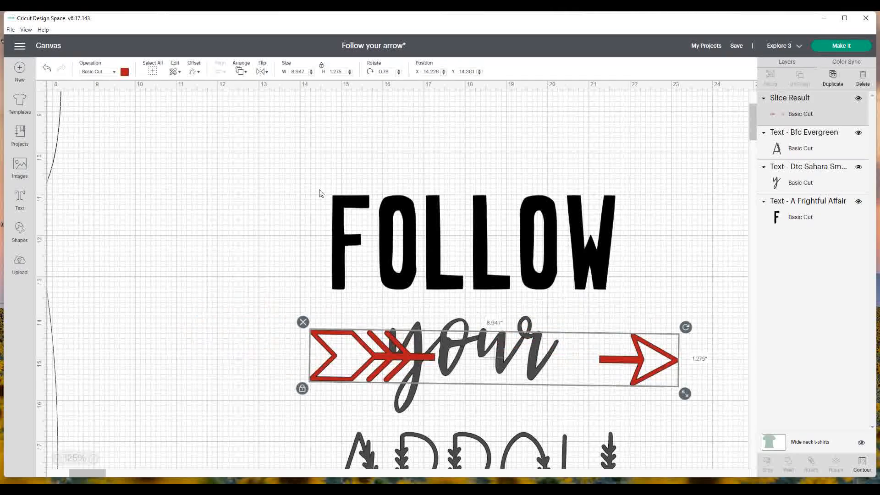
{"action": "left_click", "coordinate": [46, 70]}
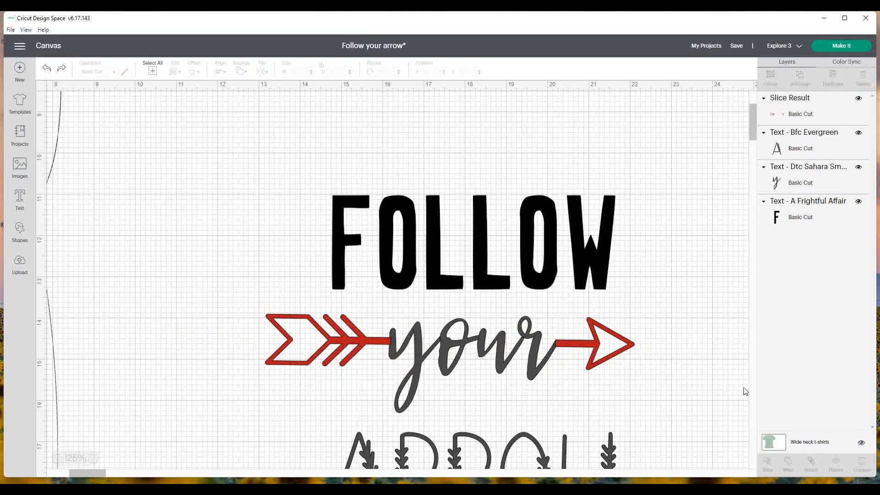
Step: Weld the cut arrow and the word "your" into one shape
{"action": "left_click_drag", "start_coordinate": [670, 381], "coordinate": [229, 313]}
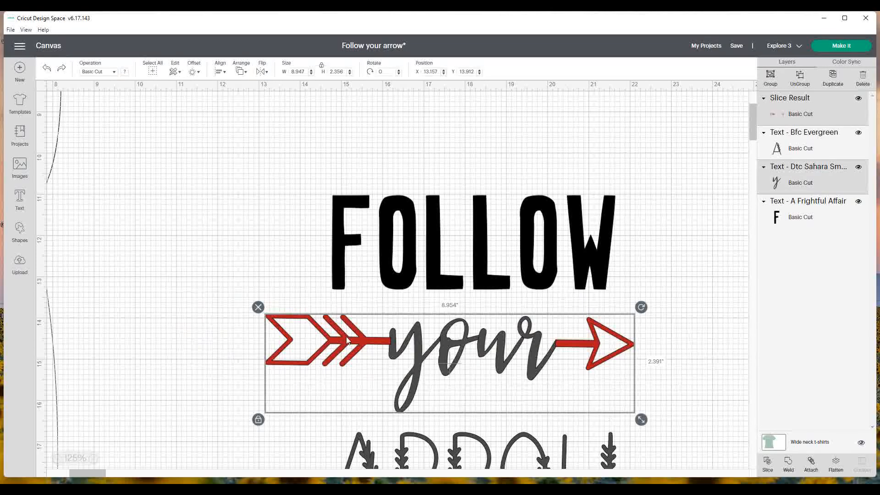
{"action": "left_click", "coordinate": [788, 463]}
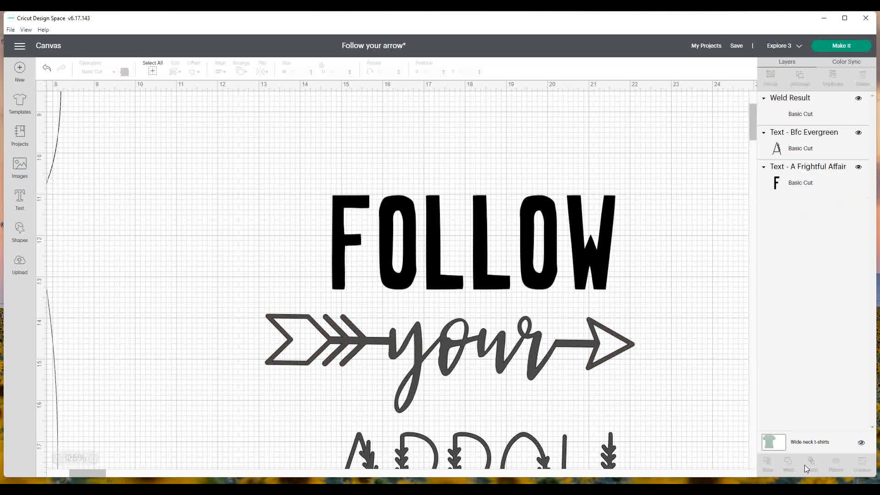
{"action": "scroll", "coordinate": [656, 377], "scroll_direction": "down", "scroll_amount": 1}
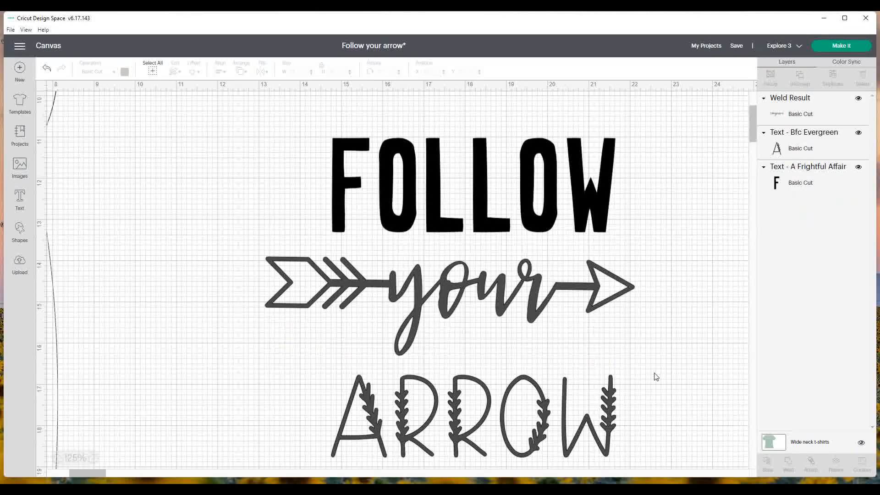
{"action": "scroll", "coordinate": [656, 376], "scroll_direction": "down", "scroll_amount": 1}
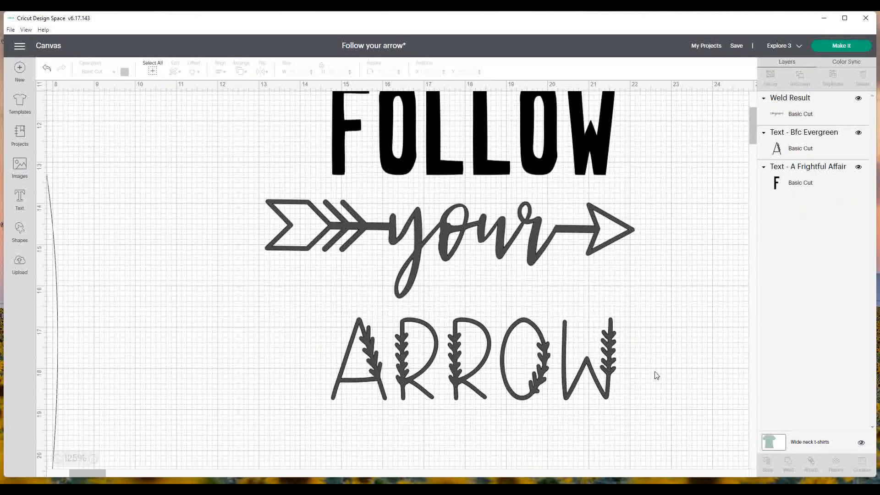
Step: Select the whole design and color it bright pink, #f50cd9
{"action": "left_click", "coordinate": [57, 459]}
{"action": "left_click", "coordinate": [56, 458]}
{"action": "left_click", "coordinate": [57, 458]}
{"action": "left_click_drag", "start_coordinate": [406, 338], "coordinate": [310, 193]}
{"action": "left_click", "coordinate": [102, 72]}
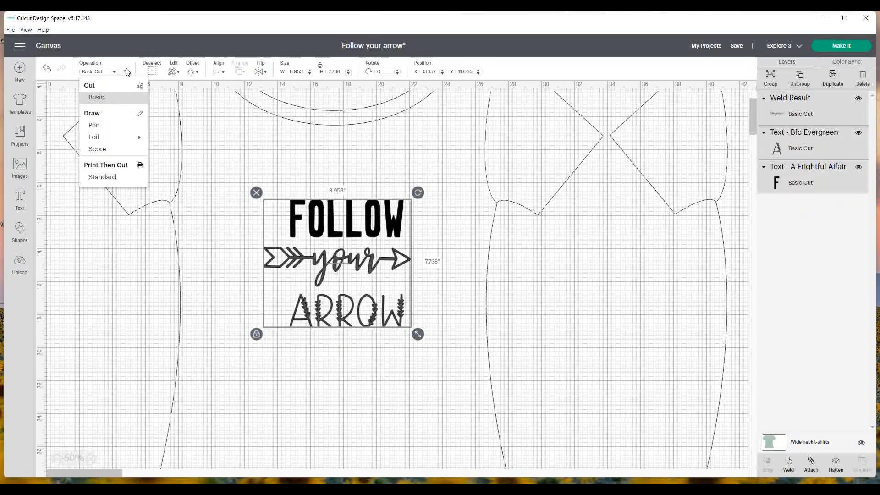
{"action": "left_click", "coordinate": [124, 72]}
{"action": "left_click", "coordinate": [125, 71]}
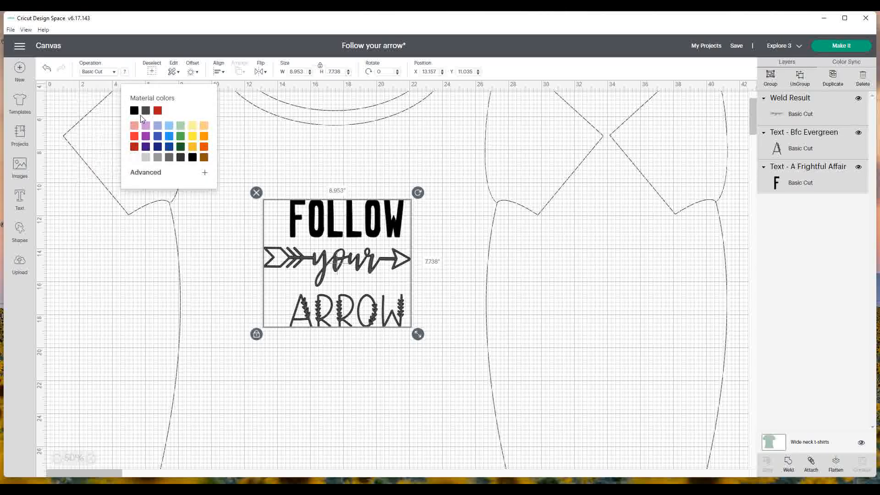
{"action": "left_click", "coordinate": [187, 176]}
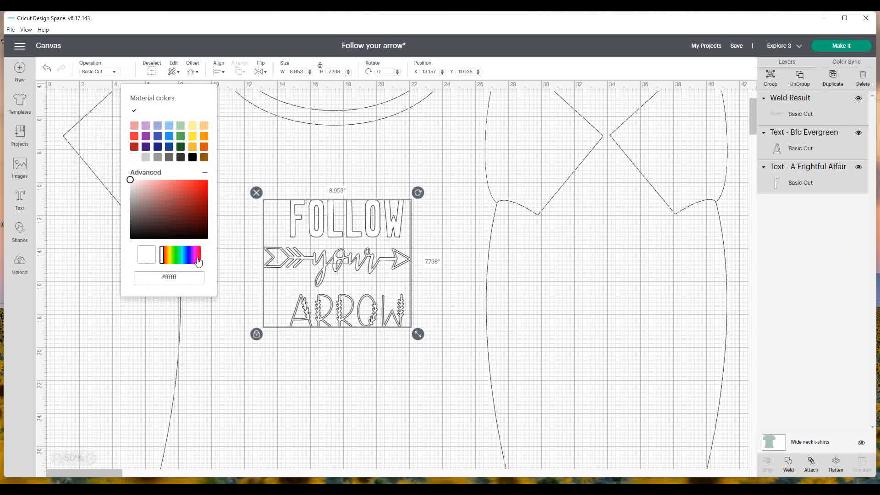
{"action": "left_click", "coordinate": [197, 261]}
{"action": "left_click_drag", "start_coordinate": [197, 260], "coordinate": [196, 260]}
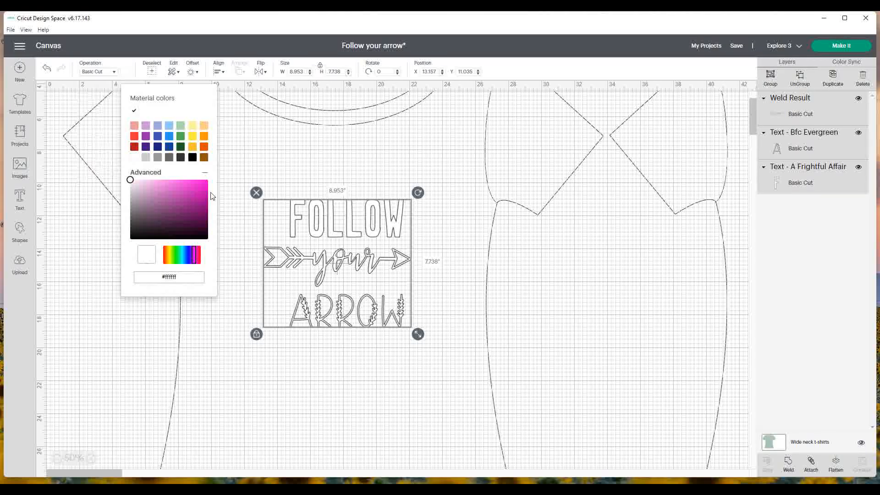
{"action": "left_click", "coordinate": [204, 182]}
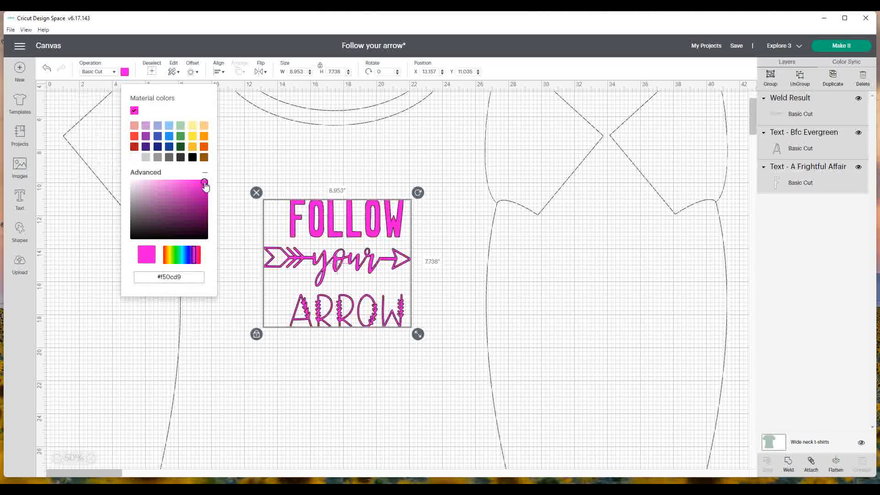
{"action": "left_click", "coordinate": [337, 390]}
Step: Try to center FOLLOW, the welded "your" arrow and ARROW on each other both horizontally and vertically
{"action": "left_click", "coordinate": [349, 225]}
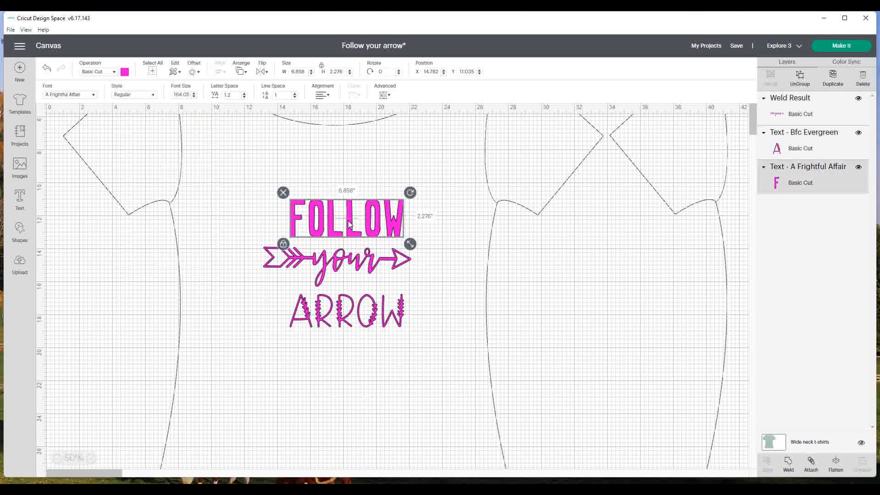
{"action": "left_click", "coordinate": [350, 261], "text": "shift"}
{"action": "left_click", "coordinate": [340, 326], "text": "shift"}
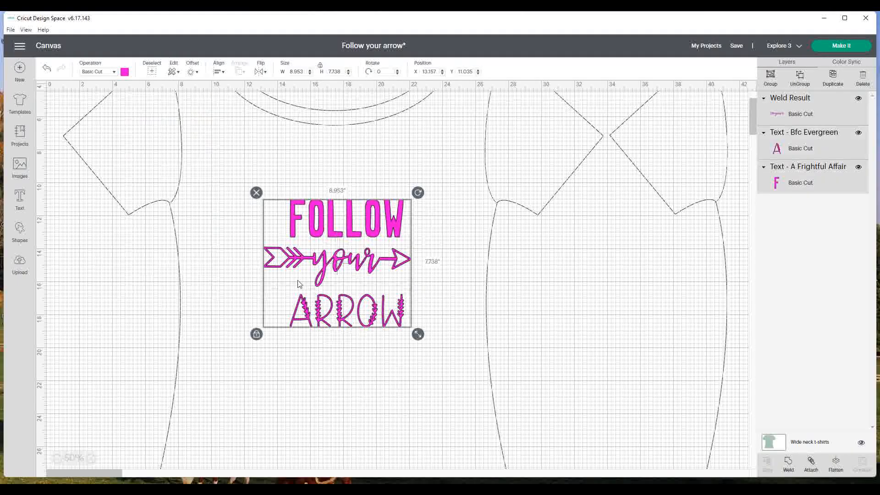
{"action": "left_click", "coordinate": [218, 71]}
{"action": "left_click", "coordinate": [235, 169]}
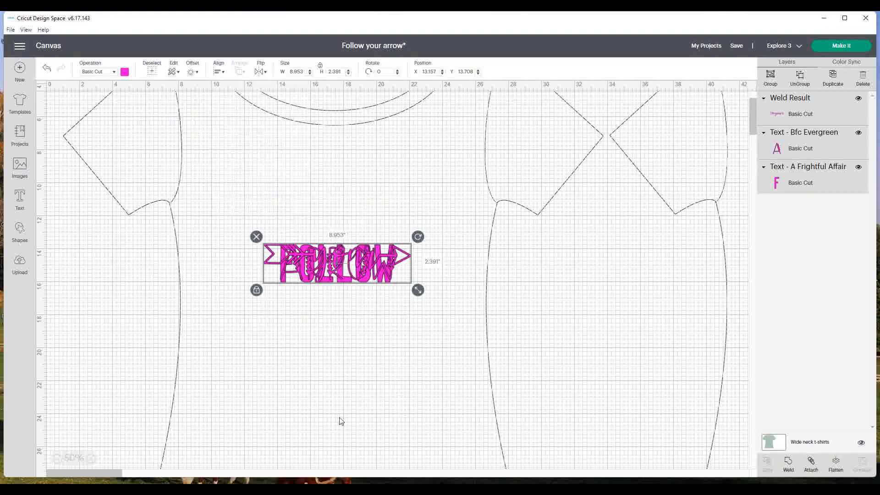
{"action": "left_click", "coordinate": [46, 67]}
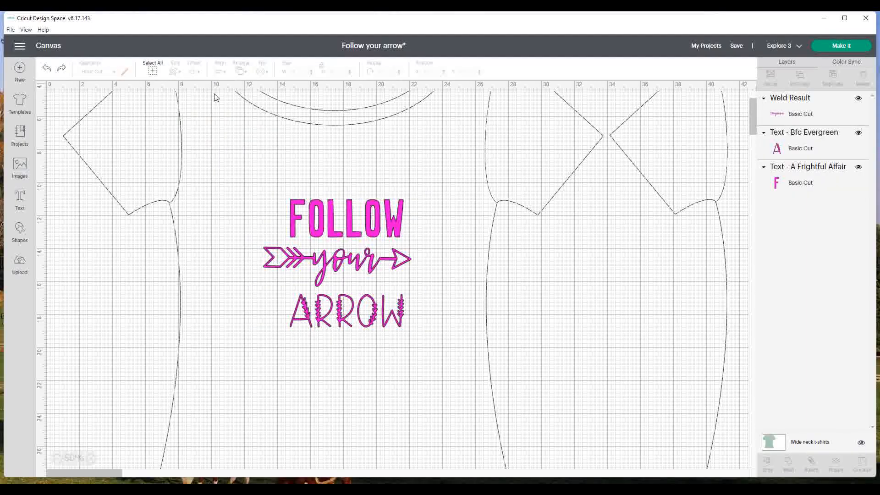
Step: Center FOLLOW, the welded "your" arrow and ARROW horizontally with each other
{"action": "left_click_drag", "start_coordinate": [265, 186], "coordinate": [380, 387]}
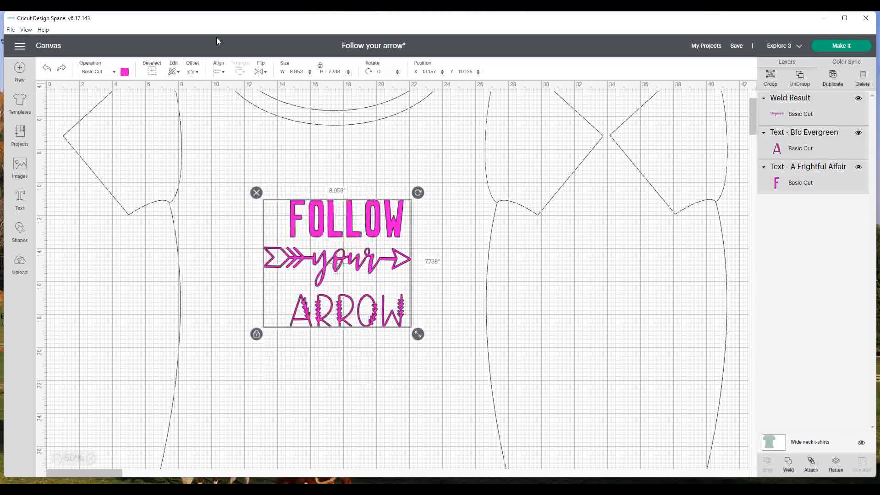
{"action": "left_click", "coordinate": [219, 71]}
{"action": "left_click", "coordinate": [240, 105]}
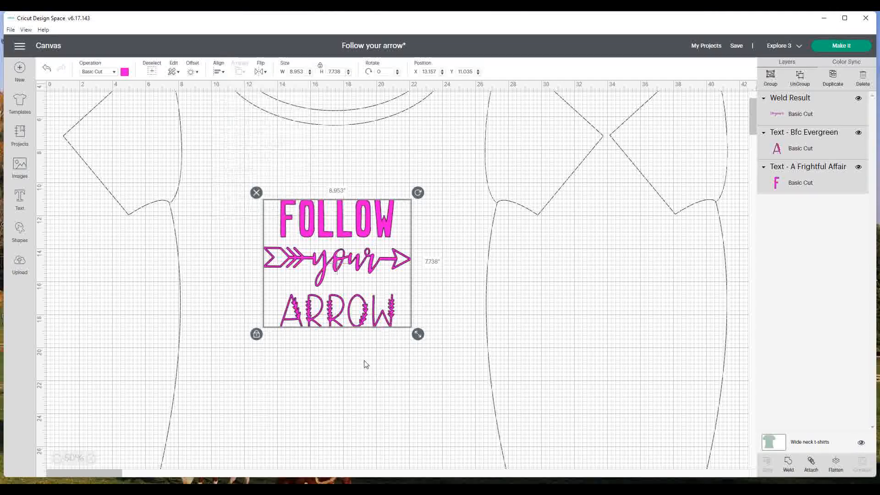
{"action": "left_click", "coordinate": [368, 385]}
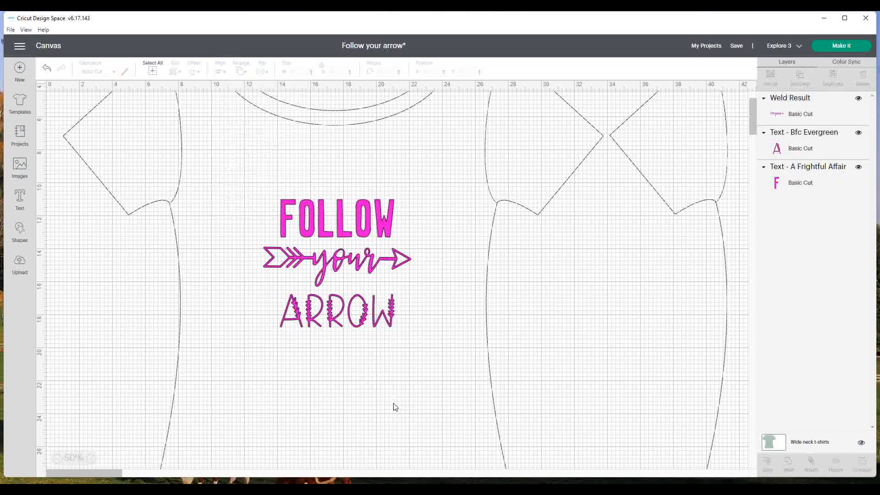
Step: Rotate the welded "your" arrow slightly counterclockwise to 359.16 degrees
{"action": "left_click", "coordinate": [349, 262]}
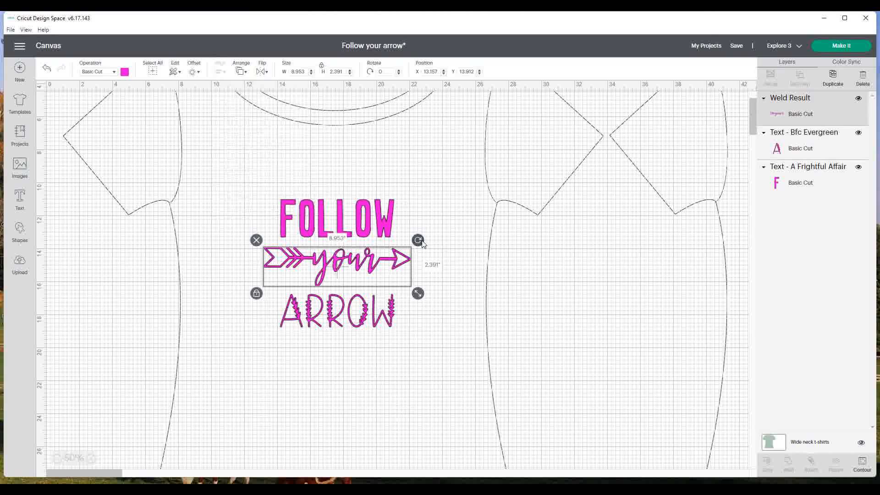
{"action": "left_click_drag", "start_coordinate": [422, 244], "coordinate": [422, 243]}
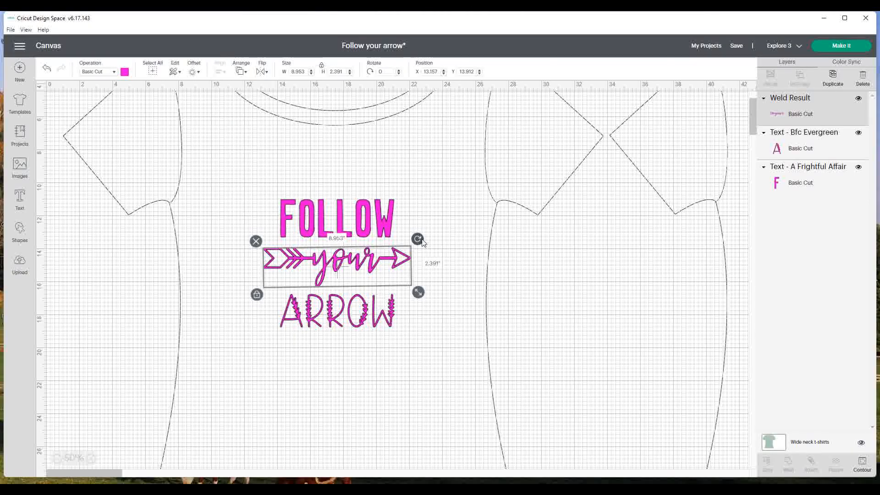
{"action": "left_click", "coordinate": [437, 353]}
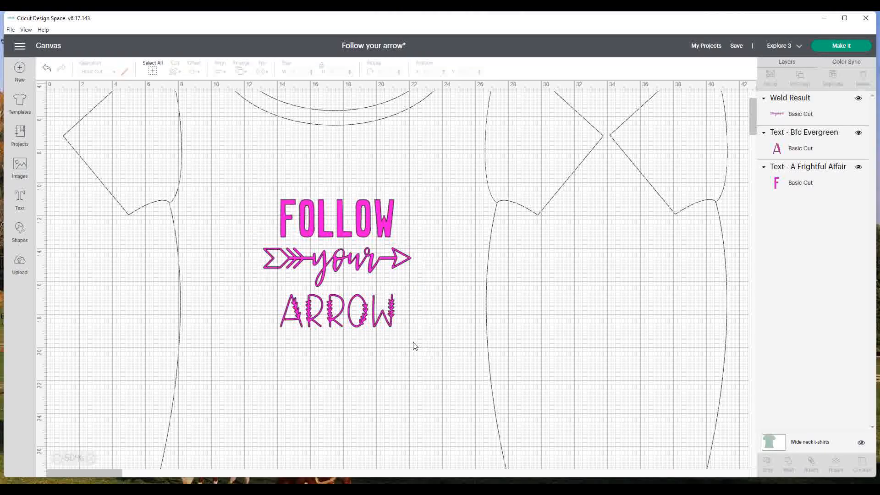
Step: Shrink the welded "your" arrow to about 6.36 inches wide and place it just below FOLLOW
{"action": "left_click", "coordinate": [337, 270]}
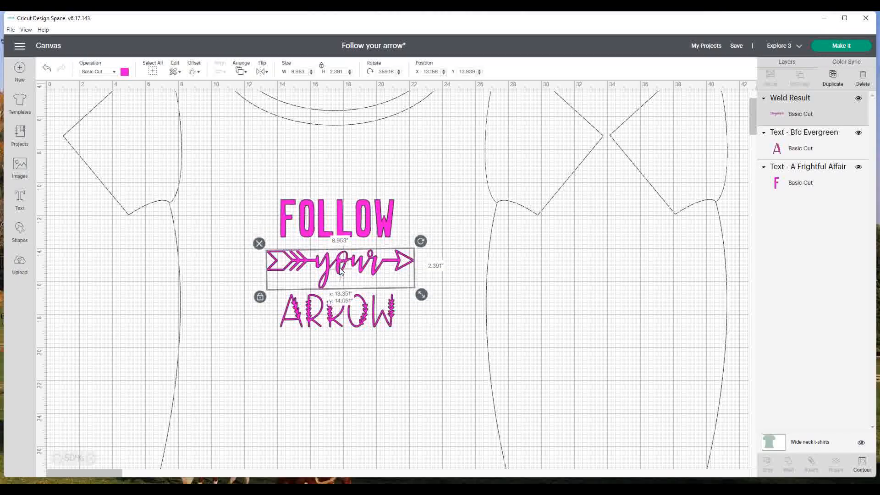
{"action": "left_click_drag", "start_coordinate": [418, 297], "coordinate": [375, 283]}
{"action": "left_click_drag", "start_coordinate": [317, 264], "coordinate": [338, 259]}
{"action": "left_click", "coordinate": [359, 358]}
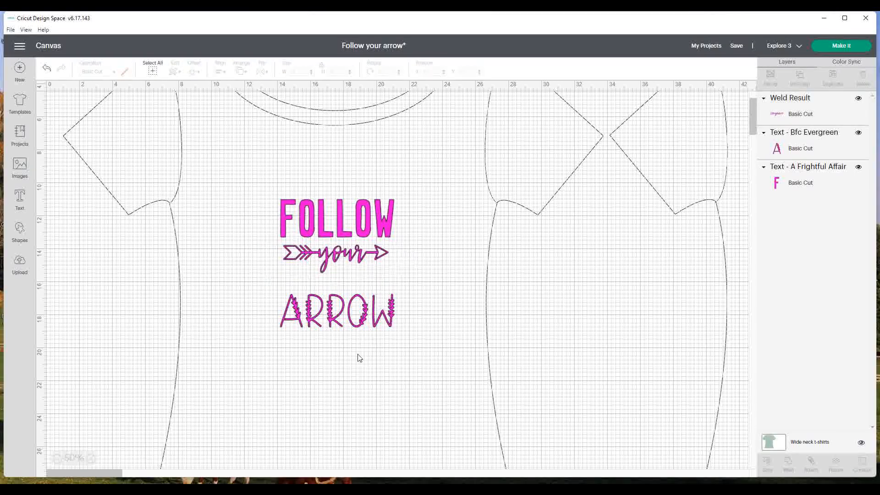
Step: Move ARROW up to sit close beneath the welded "your" arrow
{"action": "left_click_drag", "start_coordinate": [348, 320], "coordinate": [350, 300]}
{"action": "left_click", "coordinate": [349, 340]}
{"action": "left_click_drag", "start_coordinate": [409, 314], "coordinate": [308, 170]}
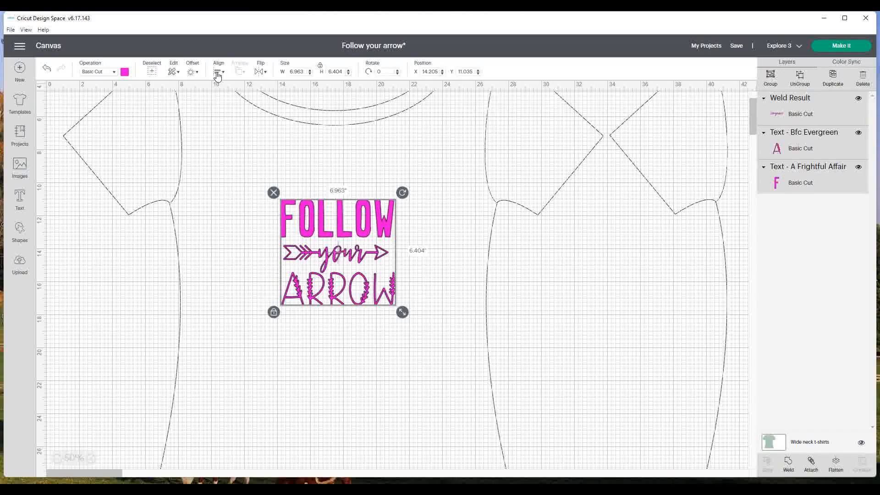
{"action": "left_click", "coordinate": [309, 320]}
Step: Center the words FOLLOW and ARROW horizontally with each other
{"action": "left_click", "coordinate": [331, 219]}
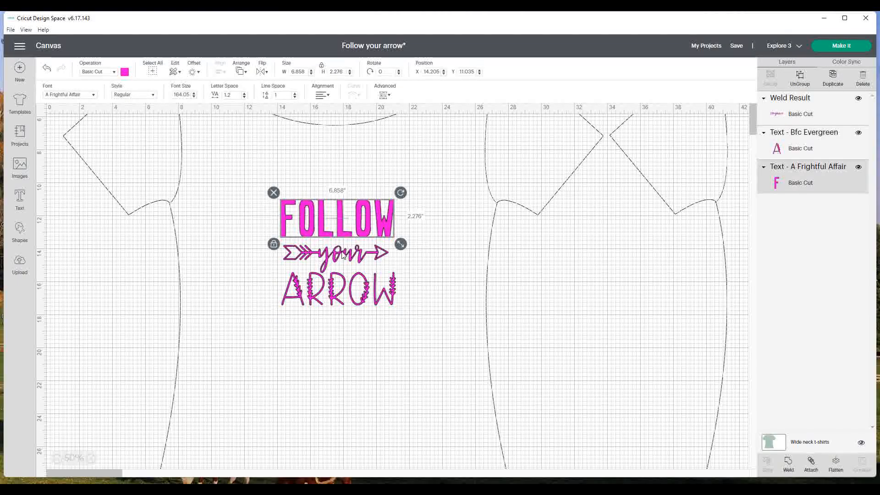
{"action": "left_click", "coordinate": [332, 291], "text": "shift"}
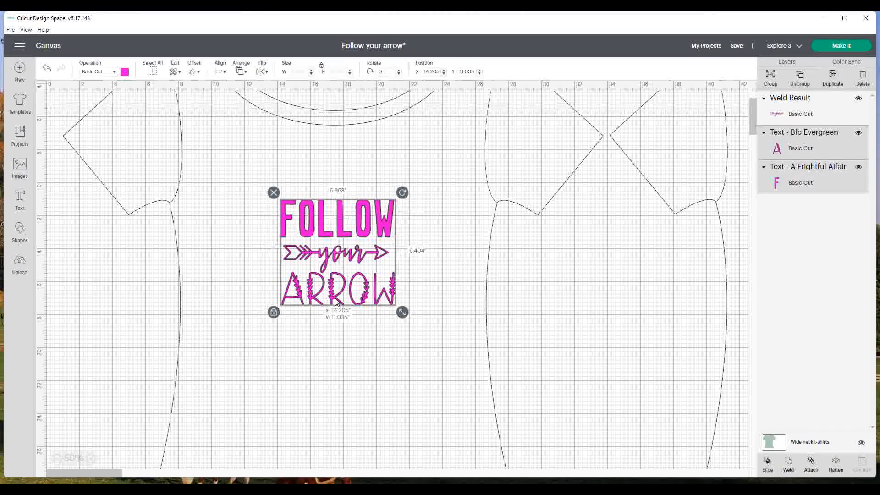
{"action": "left_click", "coordinate": [219, 71]}
{"action": "left_click", "coordinate": [246, 110]}
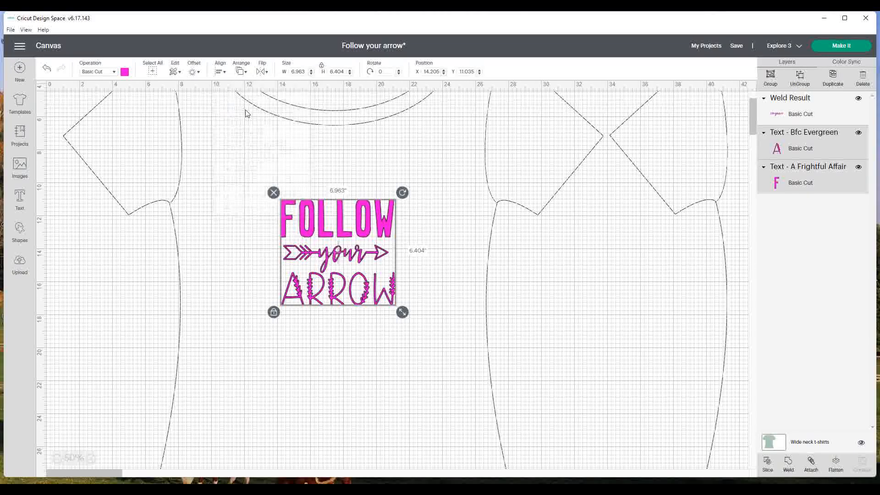
{"action": "left_click", "coordinate": [354, 382]}
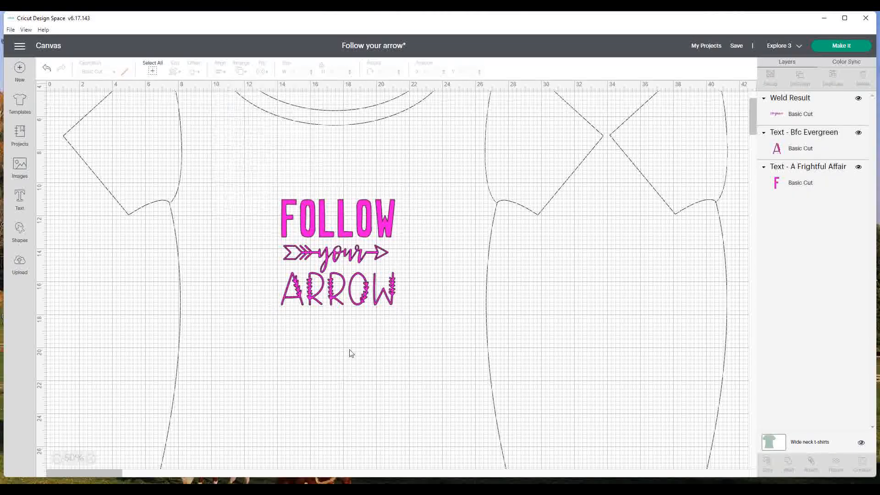
Step: Center the welded "your" arrow horizontally with FOLLOW
{"action": "left_click", "coordinate": [336, 258]}
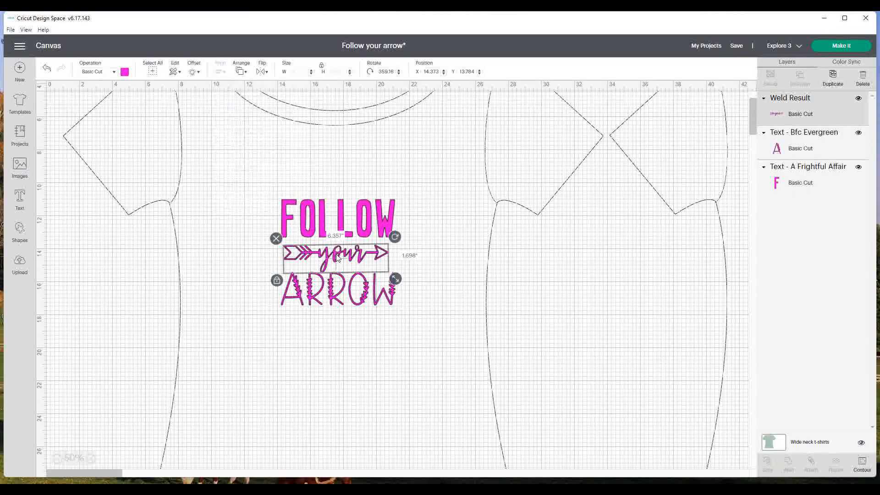
{"action": "left_click", "coordinate": [334, 208], "text": "shift"}
{"action": "left_click", "coordinate": [223, 73]}
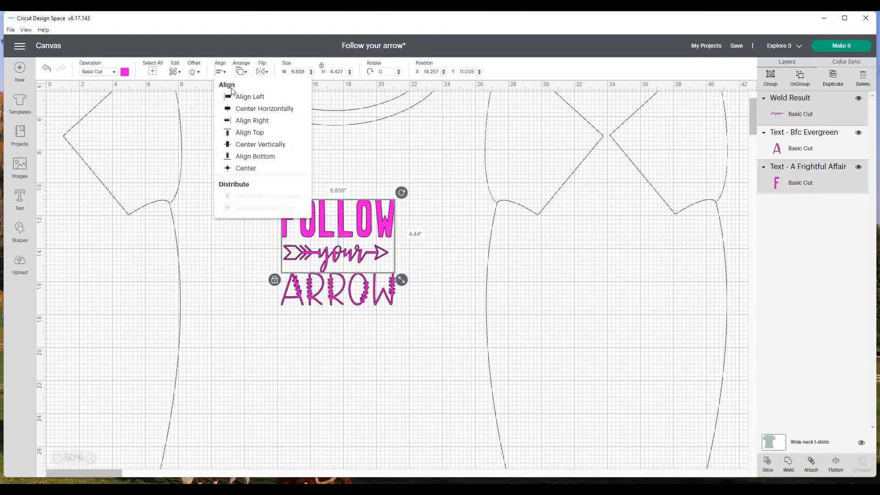
{"action": "left_click", "coordinate": [235, 109]}
{"action": "left_click", "coordinate": [375, 394]}
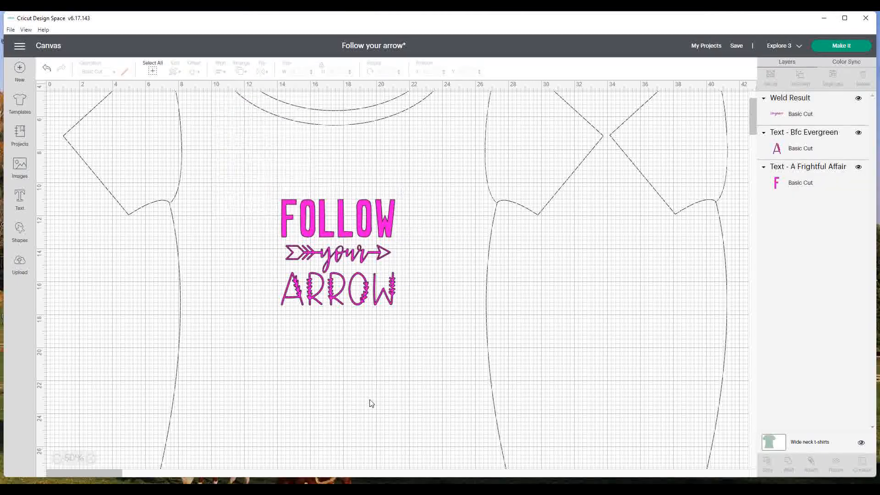
Step: Shrink the welded "your" arrow to about 5.48 inches wide and reposition it midway between FOLLOW and ARROW
{"action": "left_click", "coordinate": [335, 290]}
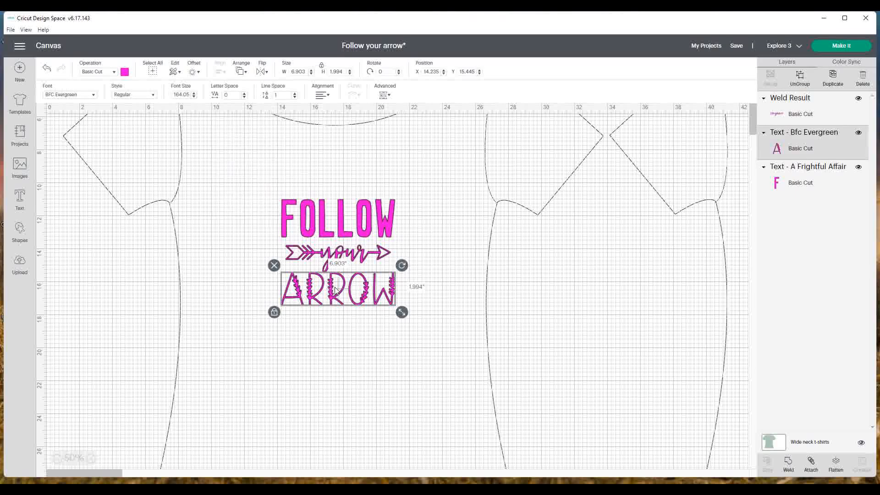
{"action": "left_click", "coordinate": [346, 257]}
{"action": "left_click_drag", "start_coordinate": [397, 279], "coordinate": [386, 274]}
{"action": "left_click_drag", "start_coordinate": [335, 257], "coordinate": [342, 261]}
{"action": "left_click", "coordinate": [390, 399]}
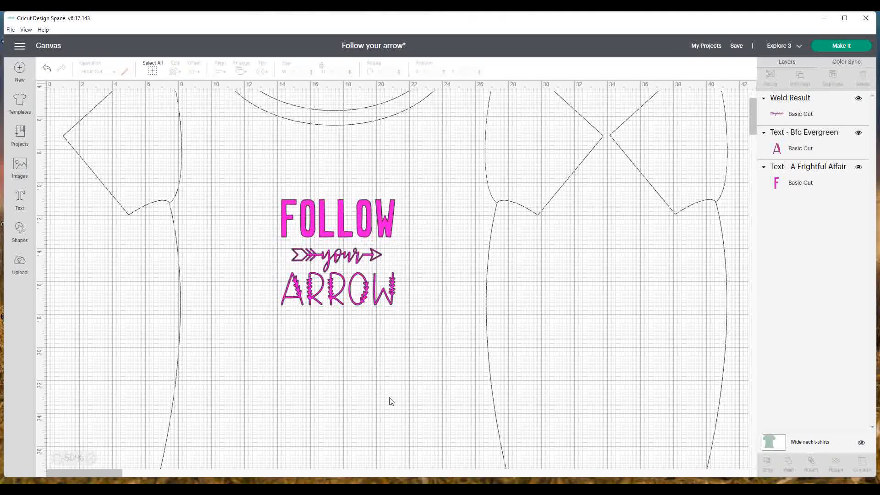
{"action": "left_click_drag", "start_coordinate": [396, 299], "coordinate": [298, 192]}
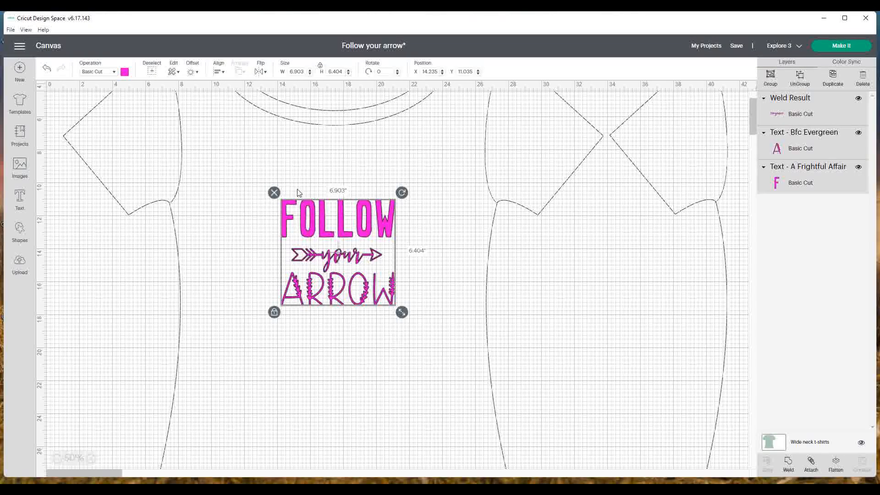
{"action": "left_click", "coordinate": [356, 344]}
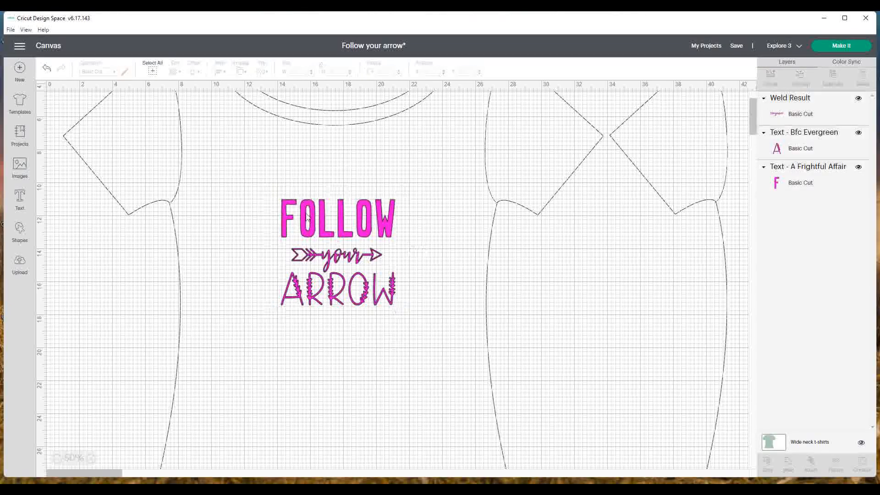
{"action": "left_click", "coordinate": [336, 230]}
{"action": "left_click", "coordinate": [329, 256]}
{"action": "left_click", "coordinate": [331, 287]}
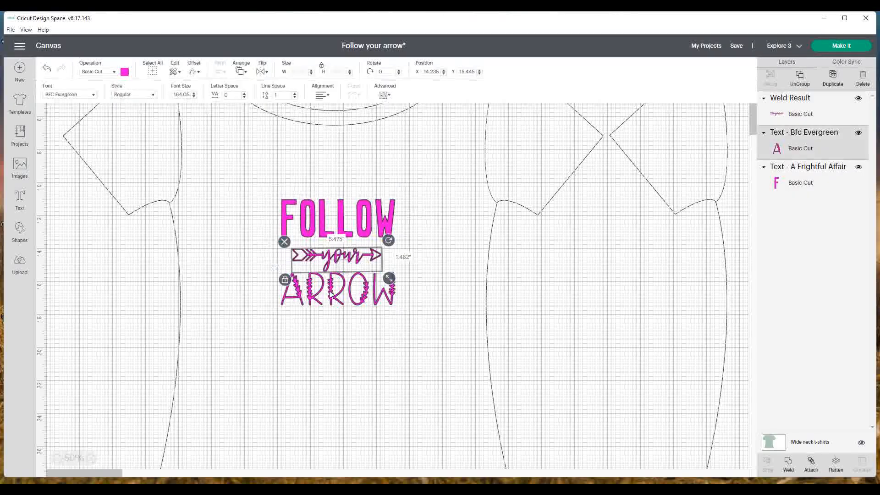
{"action": "left_click", "coordinate": [415, 339]}
Step: Weld FOLLOW, the "your" arrow and ARROW into one shape
{"action": "left_click_drag", "start_coordinate": [410, 324], "coordinate": [262, 191]}
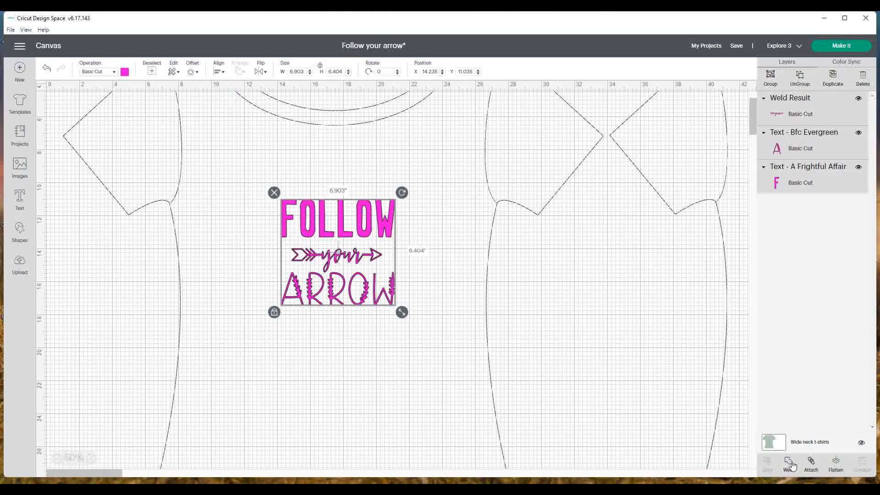
{"action": "left_click", "coordinate": [348, 424]}
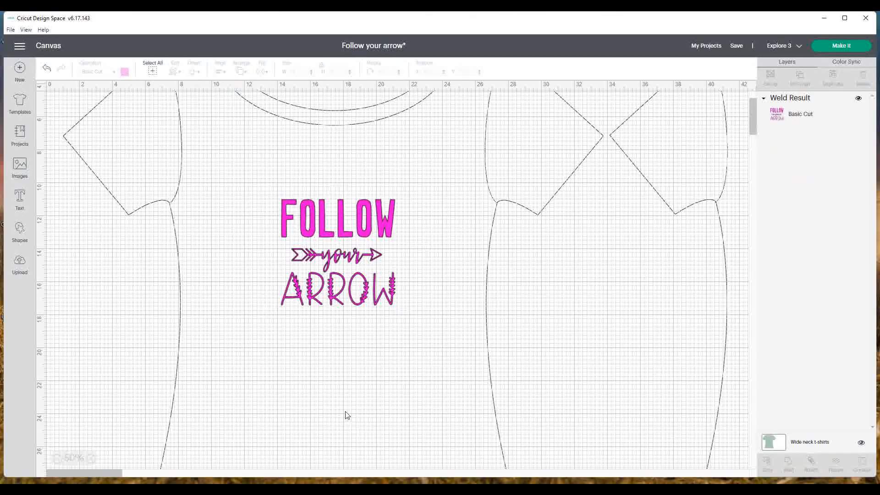
Step: Prepare the design for cutting on a mat with Mirror turned on and Everyday Iron-On as the base material
{"action": "left_click", "coordinate": [851, 46]}
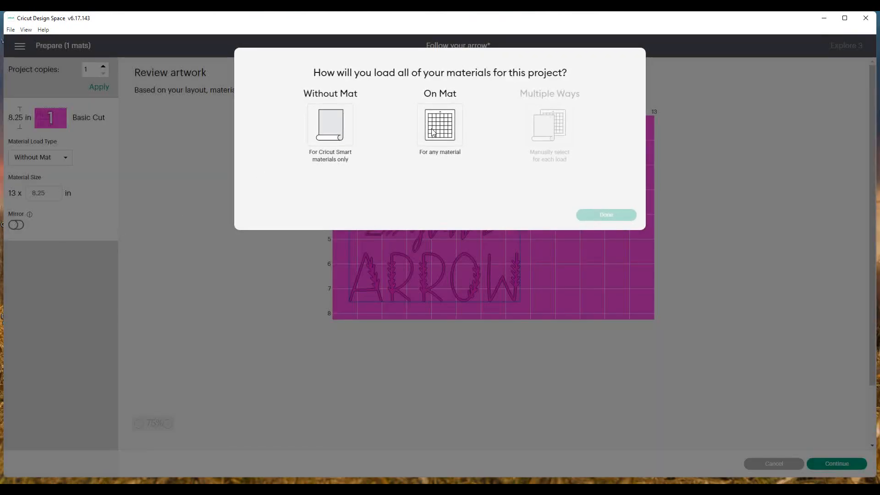
{"action": "left_click", "coordinate": [433, 133]}
{"action": "left_click", "coordinate": [606, 215]}
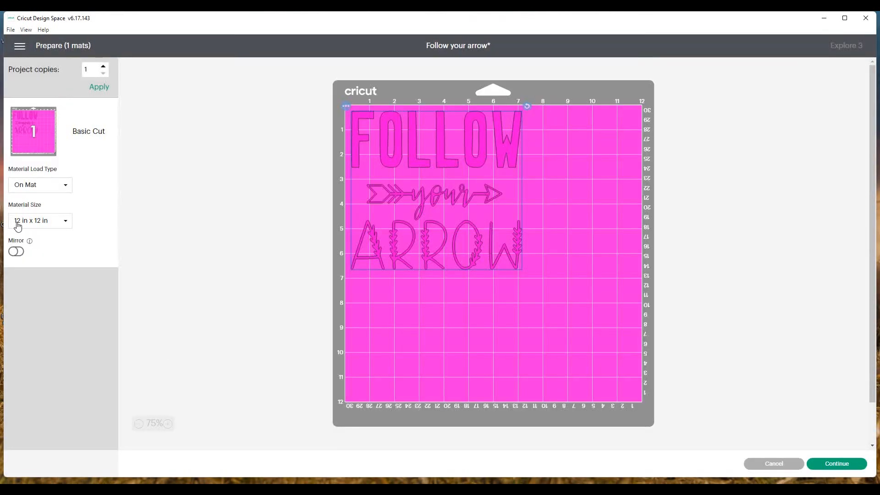
{"action": "left_click", "coordinate": [17, 251]}
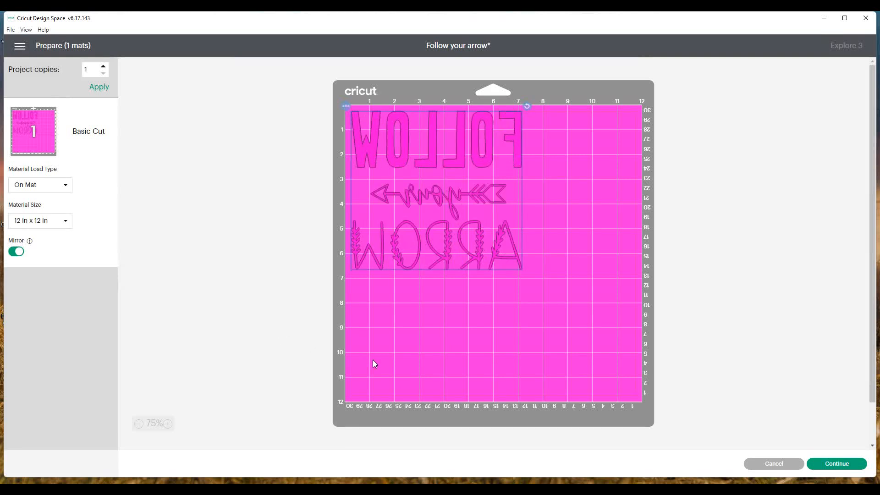
{"action": "left_click", "coordinate": [845, 464]}
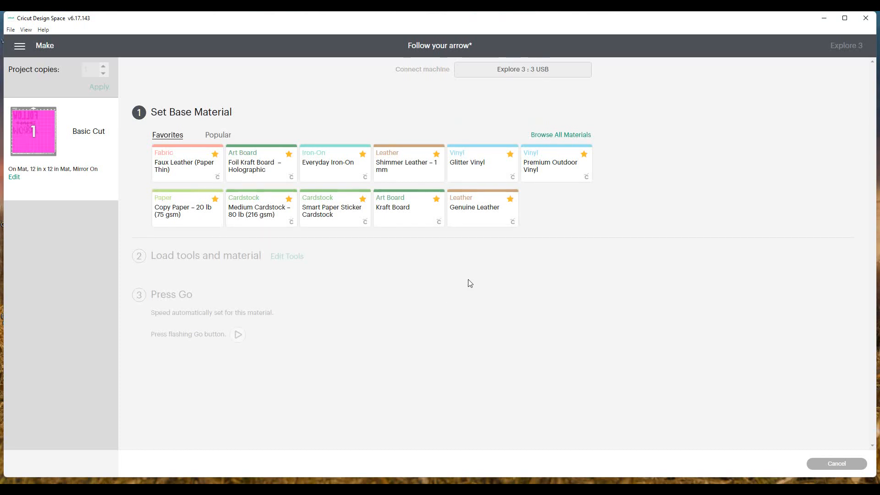
{"action": "left_click", "coordinate": [344, 170]}
Step: Cancel the cut and return to the design canvas
{"action": "left_click", "coordinate": [822, 459]}
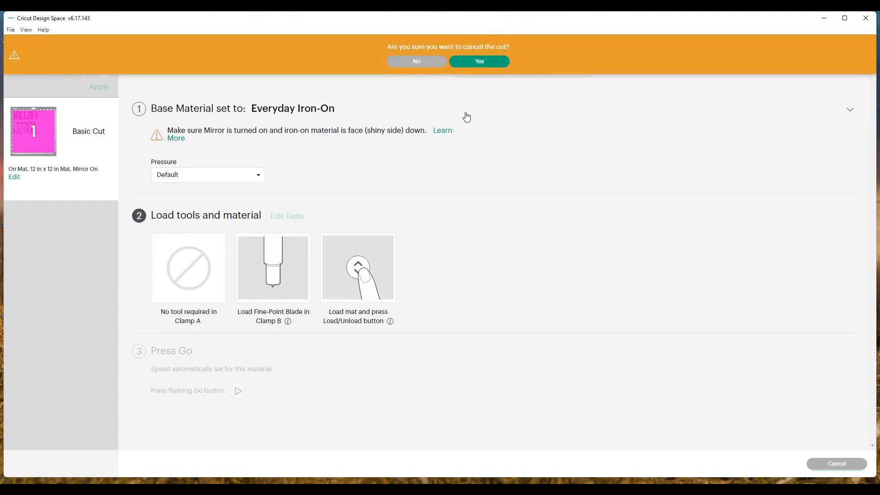
{"action": "left_click", "coordinate": [479, 62]}
{"action": "left_click", "coordinate": [748, 464]}
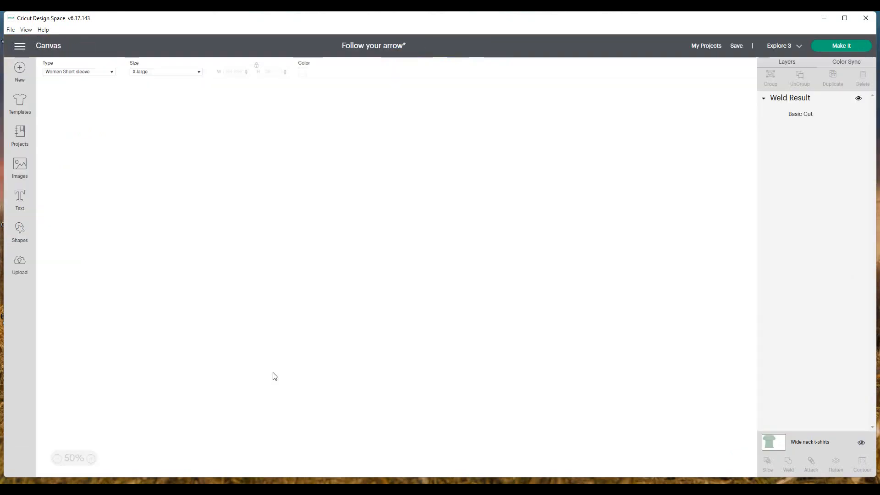